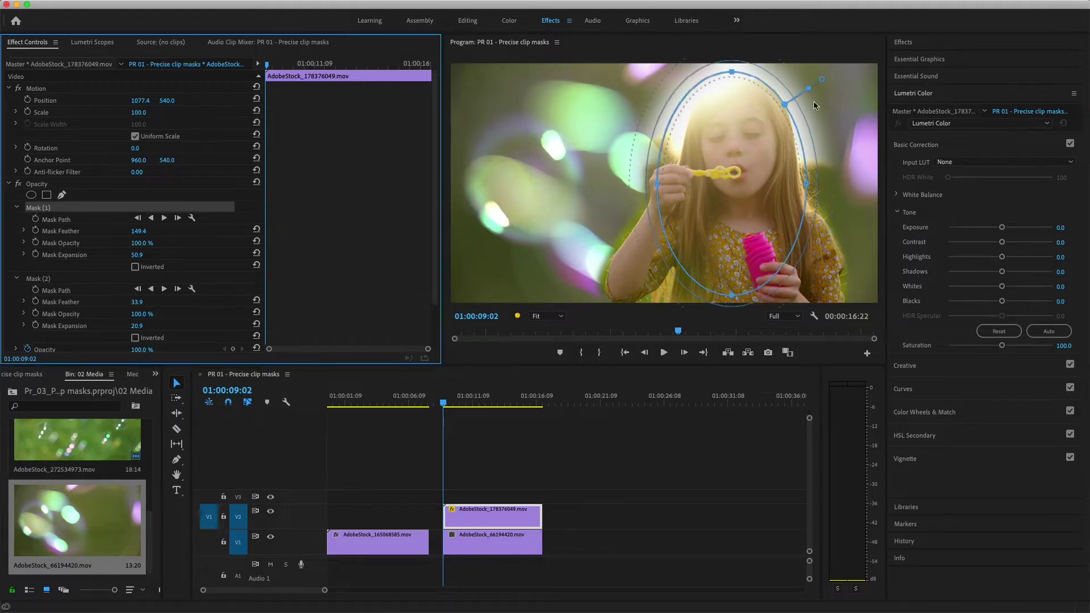
# Step: Feather and expand both Mask (1) and Mask (2) further, then play the composite full-screen
pyautogui.moveTo(826, 76); pyautogui.dragTo(812, 85)
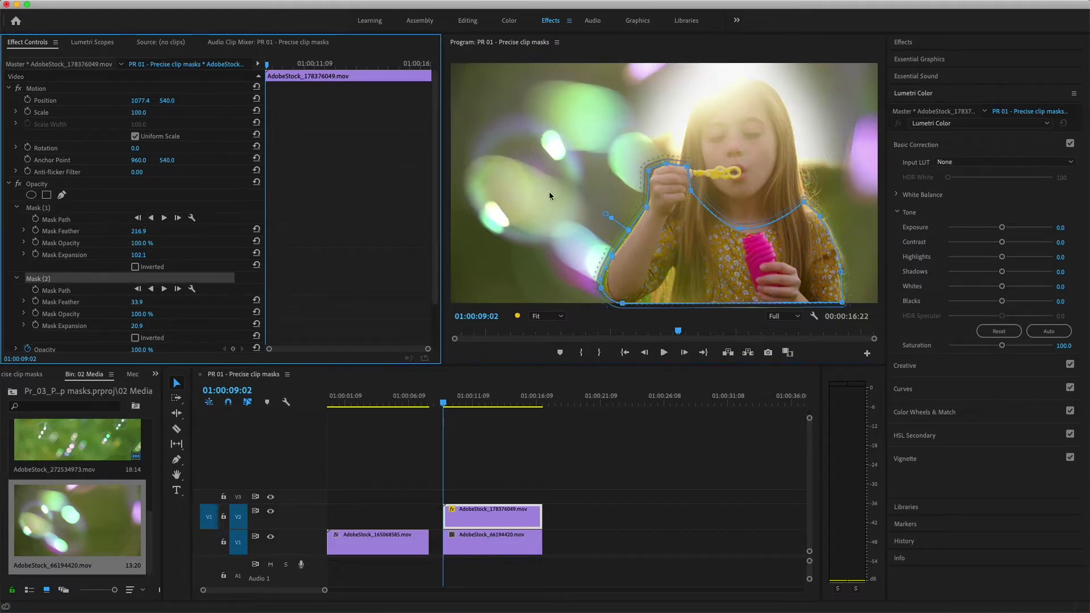
pyautogui.click(606, 216)
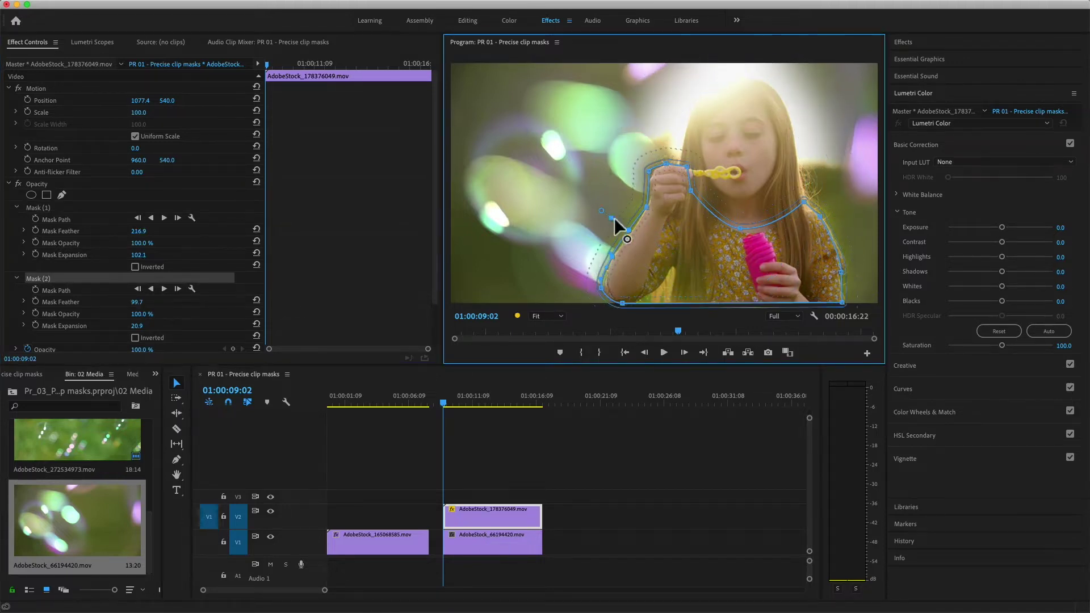
pyautogui.moveTo(616, 224); pyautogui.dragTo(605, 216)
pyautogui.press('`')
pyautogui.press('space')
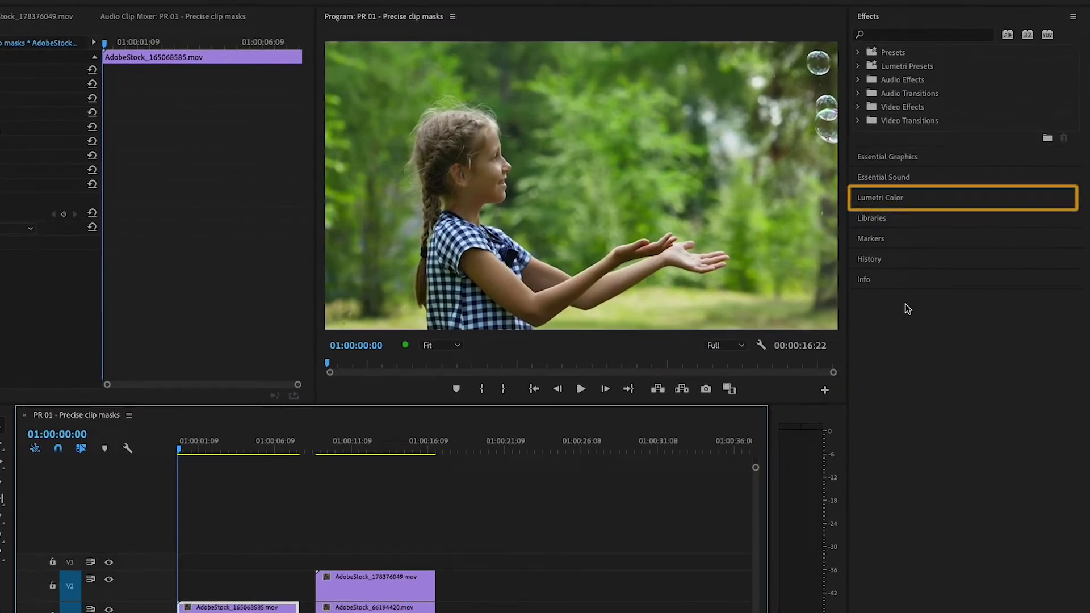
# Step: Add a Lumetri Color effect to clip AdobeStock_165068585.mov from the Lumetri Color panel
pyautogui.click(897, 201)
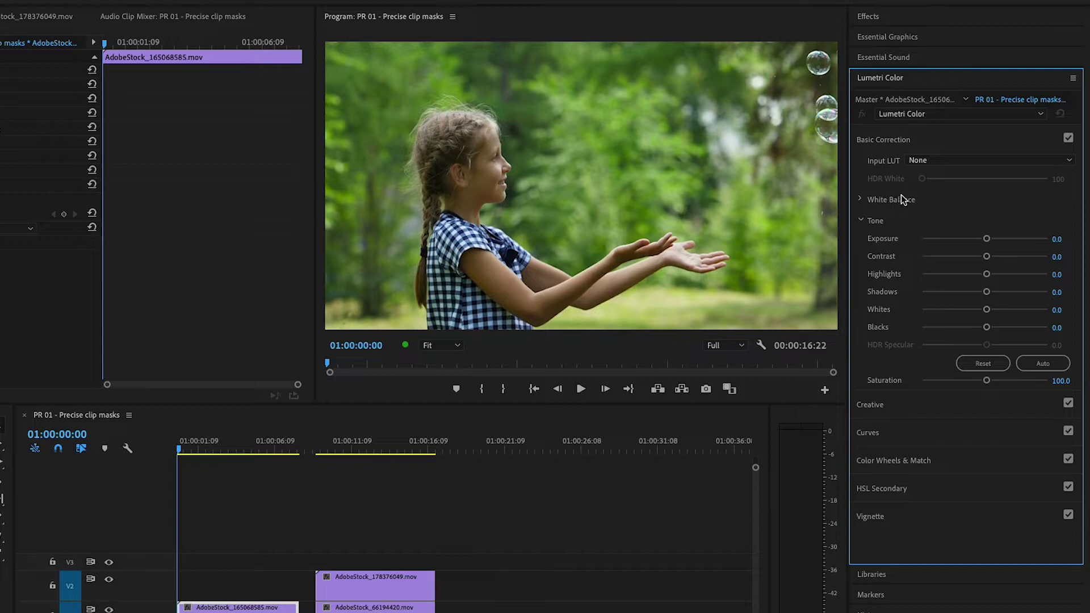
pyautogui.click(1043, 115)
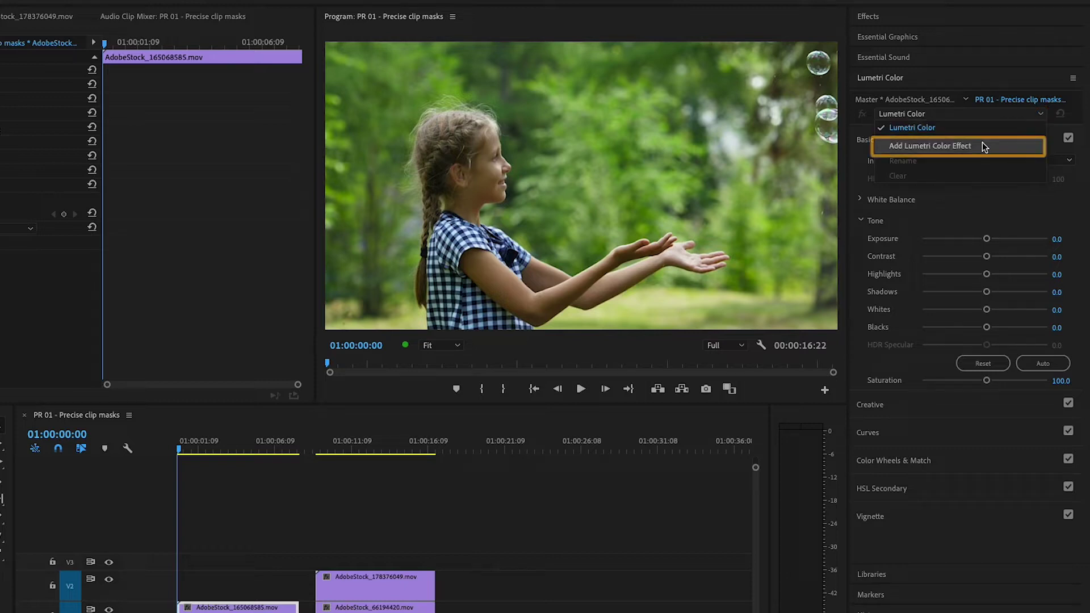
pyautogui.click(988, 148)
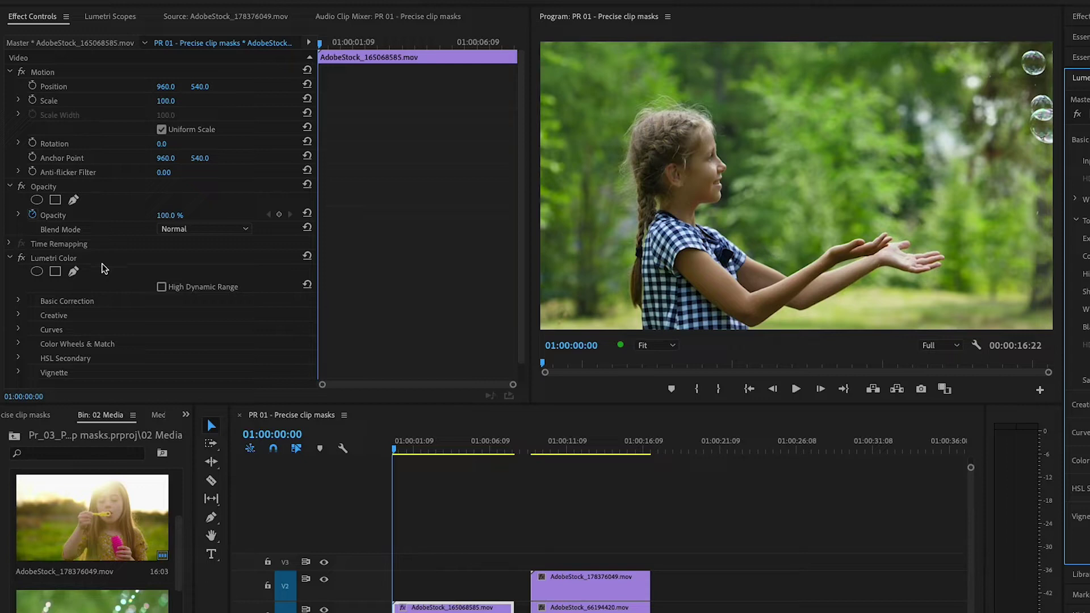
# Step: Add an ellipse mask to Lumetri Color and shape it into a tilted oval around the girl's head
pyautogui.click(36, 272)
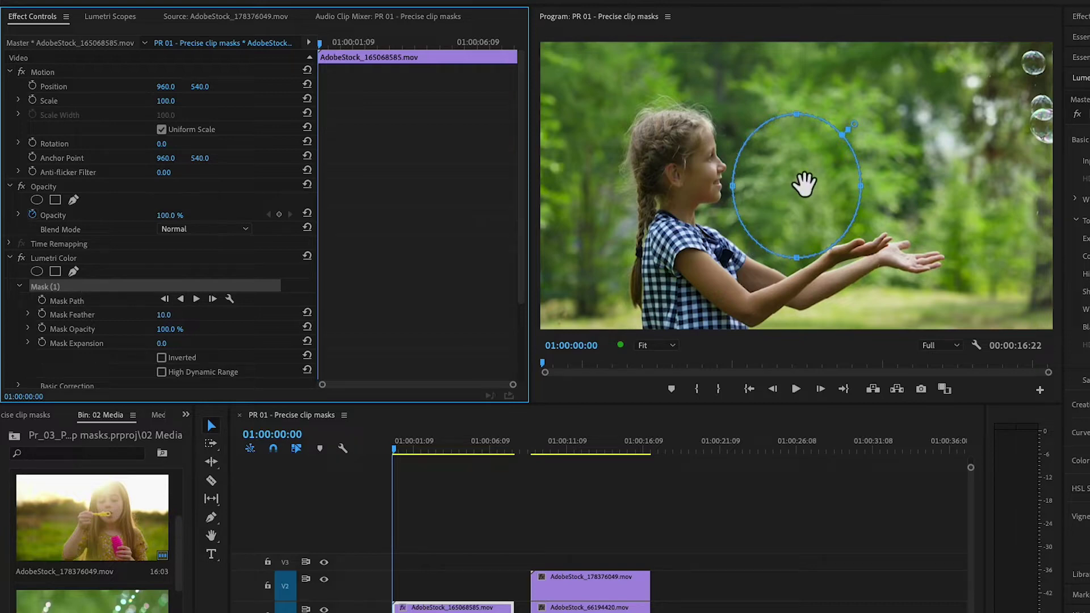
pyautogui.moveTo(803, 183); pyautogui.dragTo(687, 158)
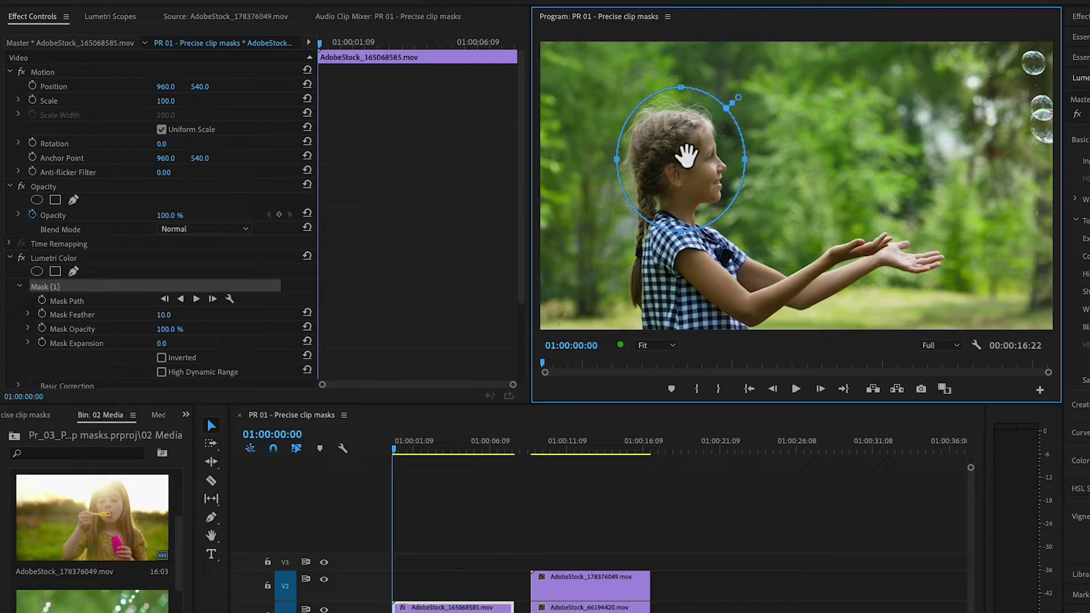
pyautogui.moveTo(619, 160); pyautogui.dragTo(649, 164)
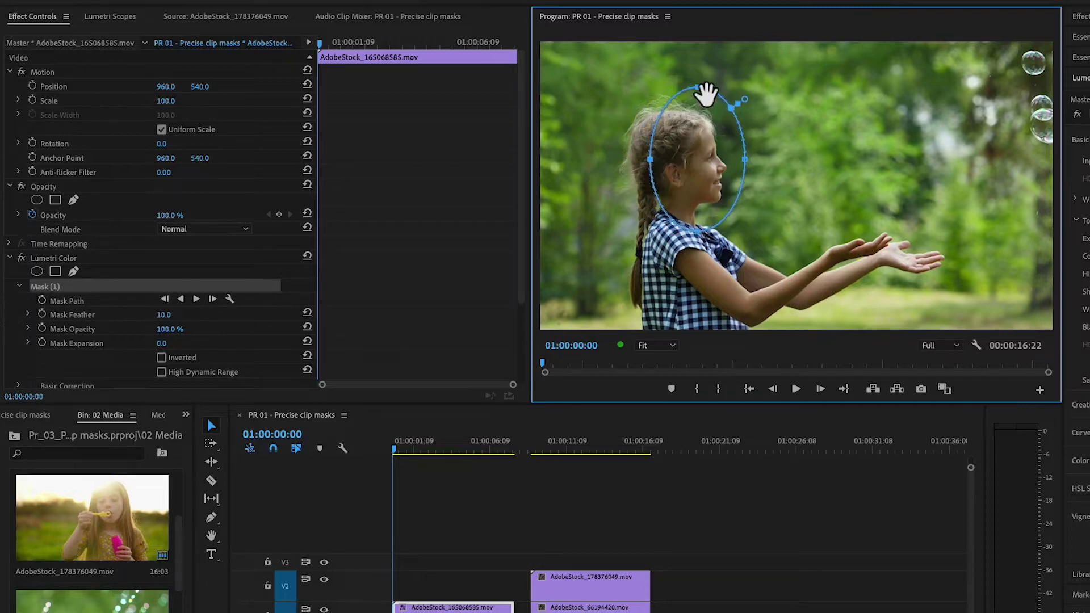
pyautogui.moveTo(698, 88); pyautogui.dragTo(698, 124)
pyautogui.moveTo(712, 193); pyautogui.dragTo(728, 167)
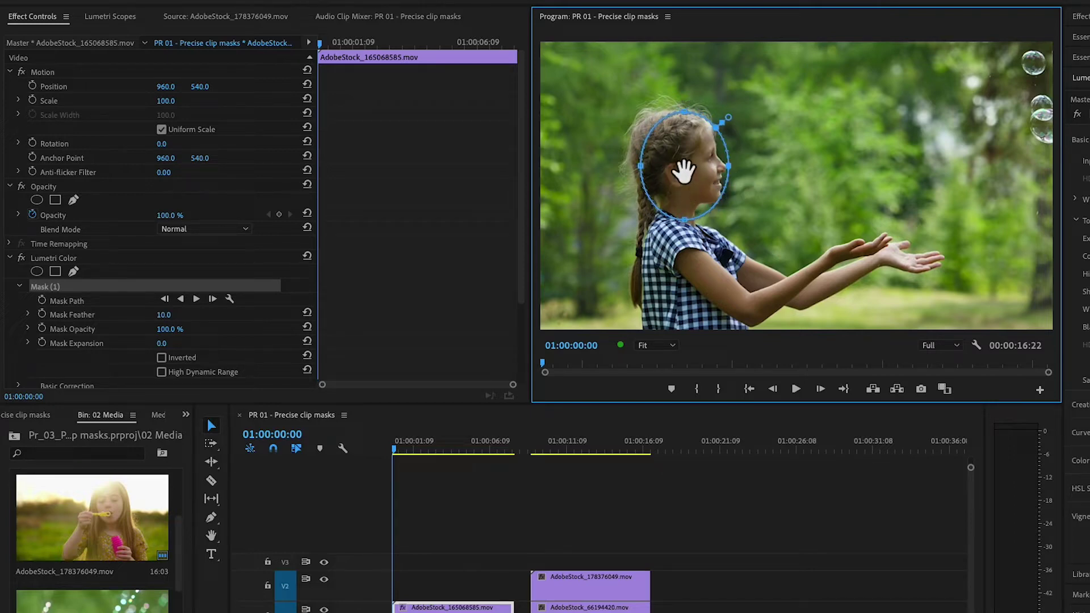
pyautogui.moveTo(684, 170); pyautogui.dragTo(688, 170)
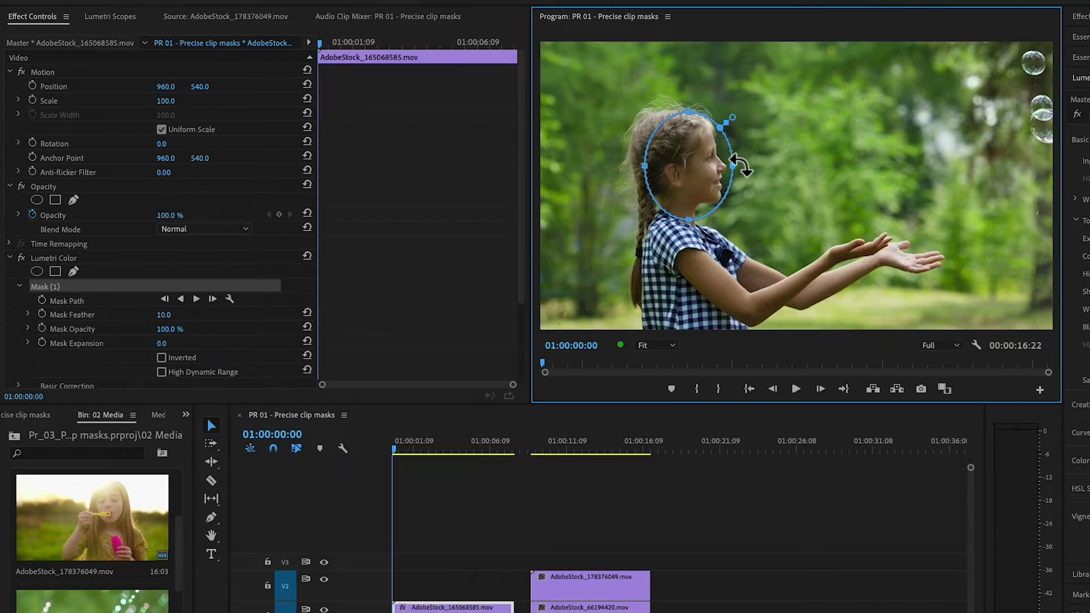
pyautogui.moveTo(747, 165); pyautogui.dragTo(696, 161)
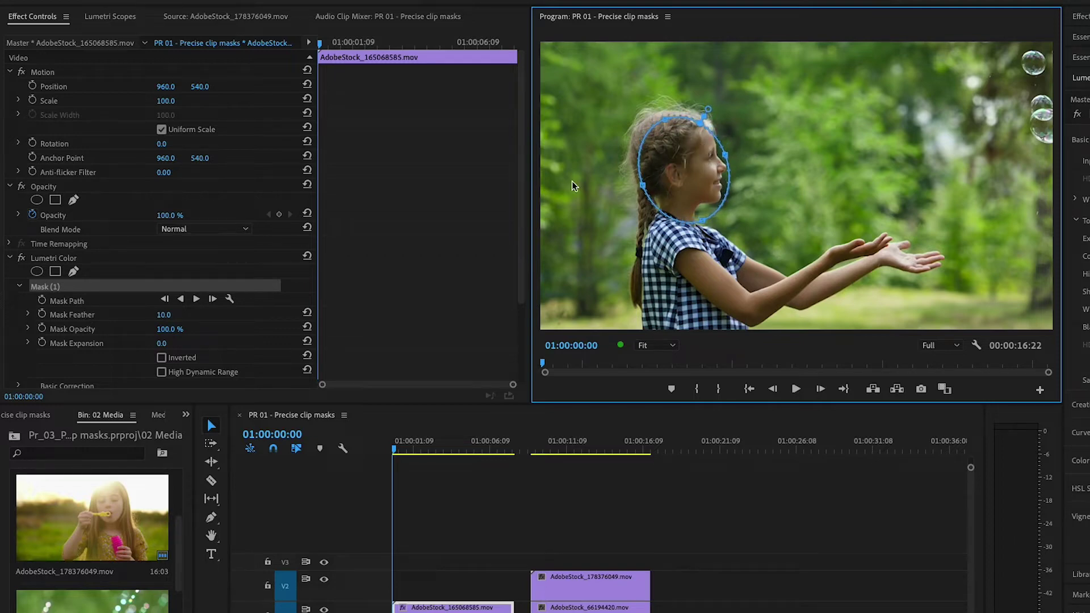
# Step: Track Mask (1) forward so its Mask Path keyframes follow the head through 01:00:07:23
pyautogui.click(112, 289)
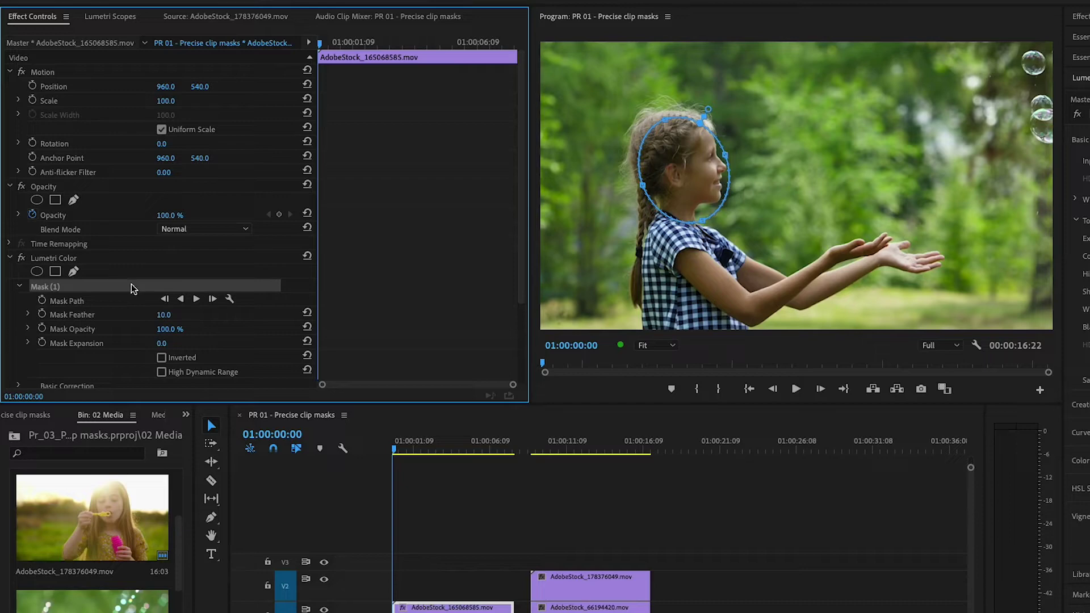
pyautogui.click(196, 300)
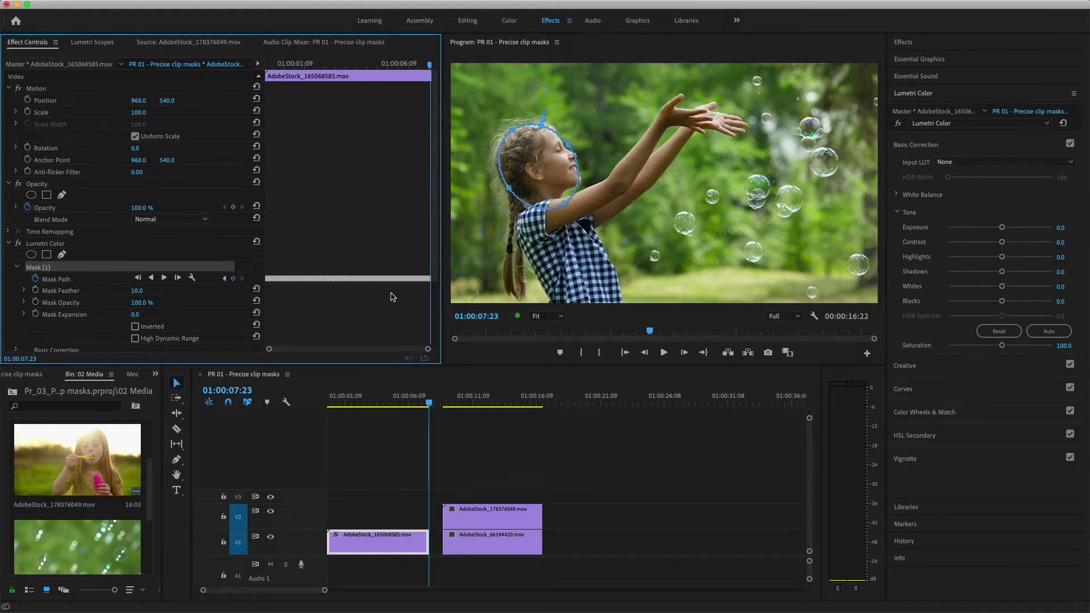
pyautogui.press('=')
pyautogui.press('=')
pyautogui.press('=')
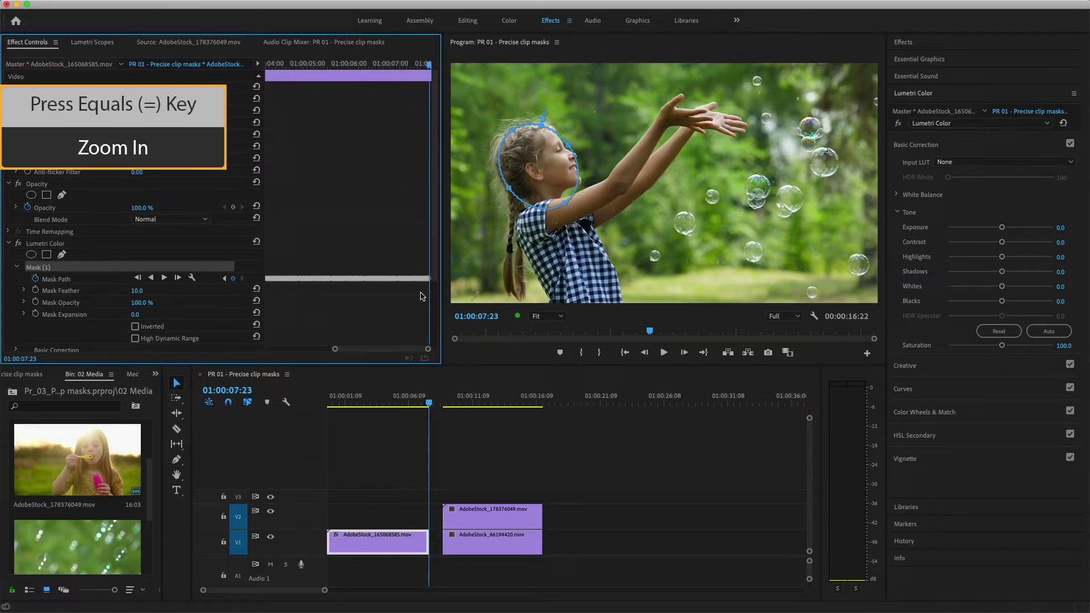
pyautogui.press('=')
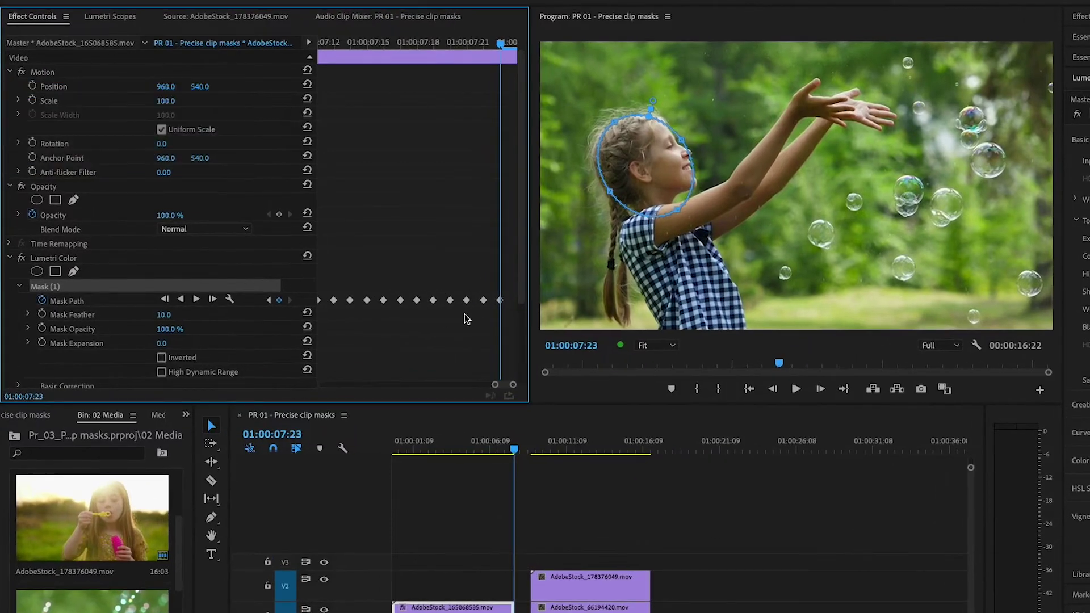
pyautogui.press('-')
pyautogui.press('-')
pyautogui.press('-')
pyautogui.press('-')
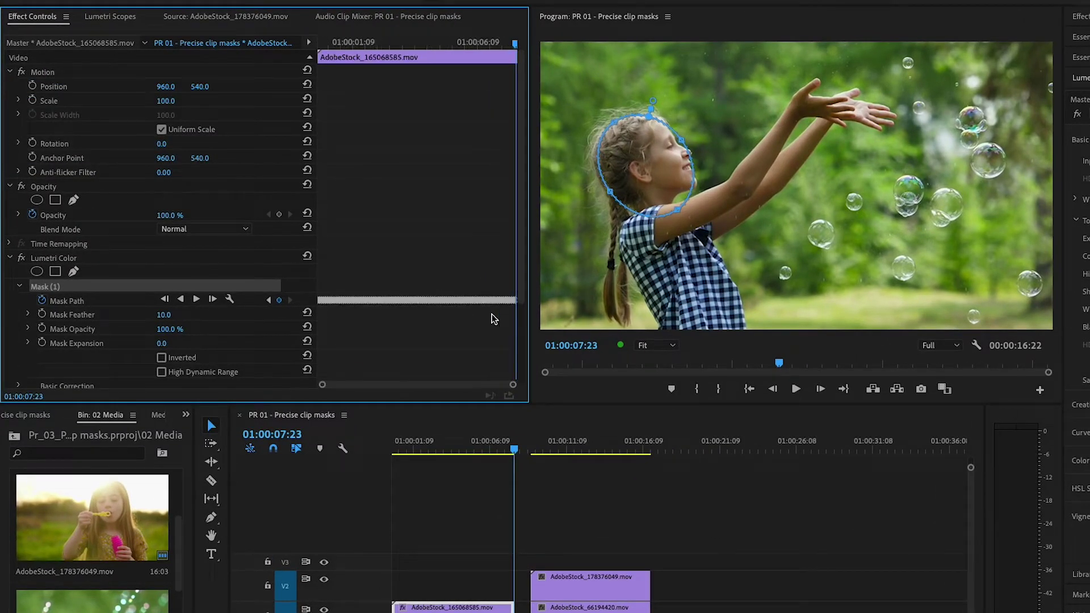
# Step: From the clip start, set the head mask to Mask Feather 101.0 and Mask Expansion 46.3
pyautogui.moveTo(516, 45); pyautogui.dragTo(300, 49)
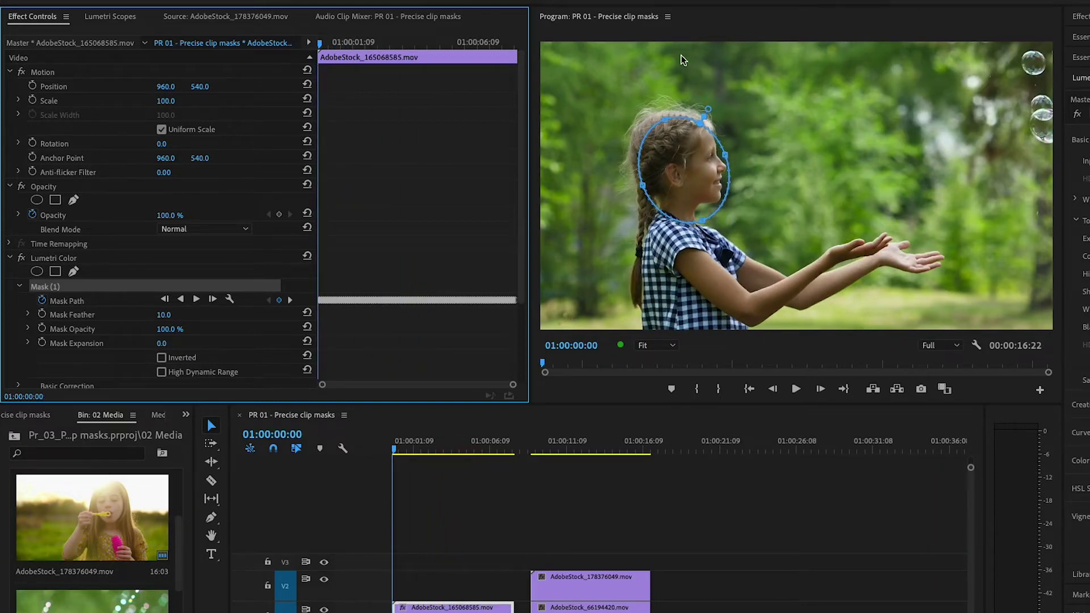
pyautogui.click(713, 117)
pyautogui.moveTo(708, 109); pyautogui.dragTo(719, 95)
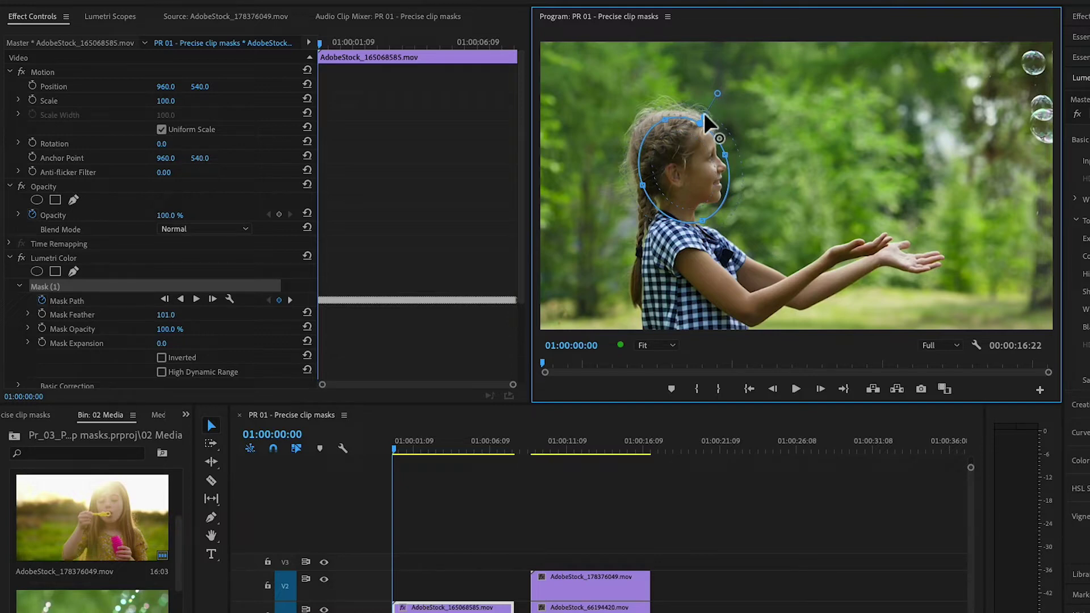
pyautogui.moveTo(704, 121); pyautogui.dragTo(715, 93)
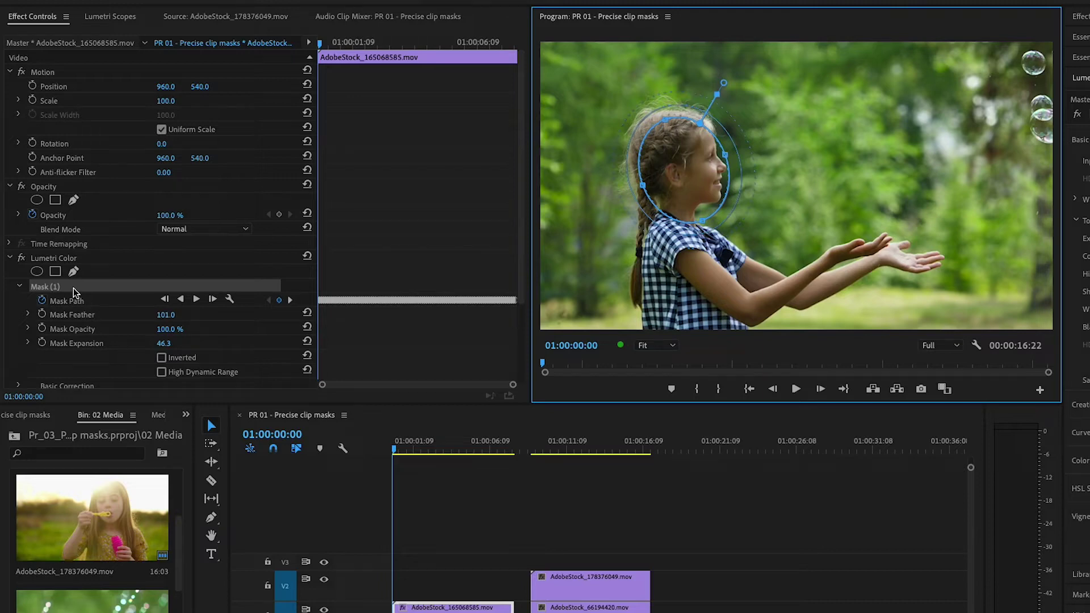
# Step: Raise Highlights to 80.5 and Creative Vibrance to 80.5 inside the head mask
pyautogui.click(93, 292)
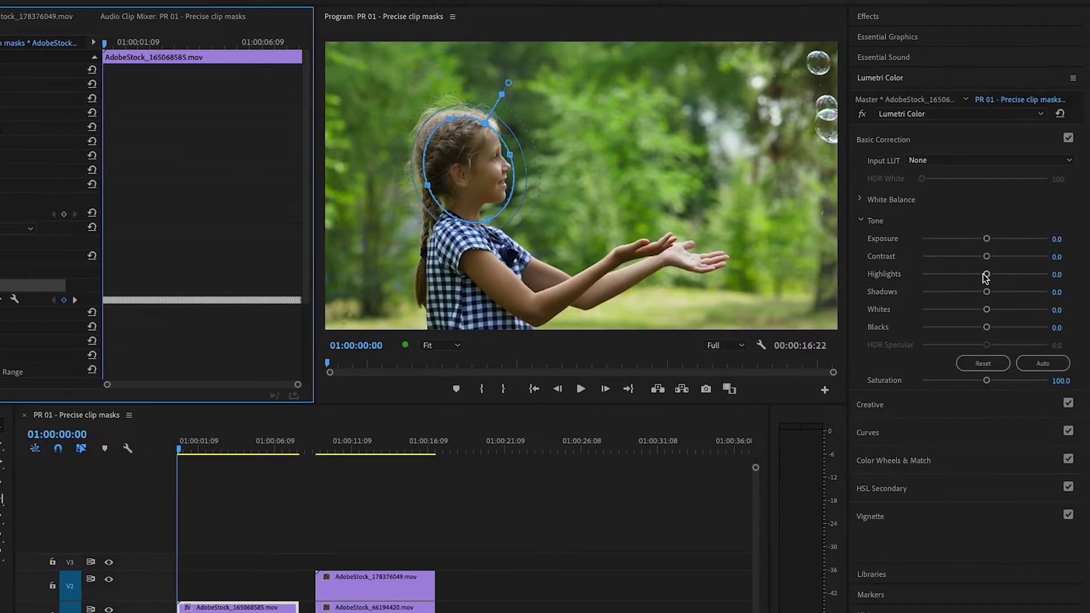
pyautogui.moveTo(987, 275); pyautogui.dragTo(1018, 273)
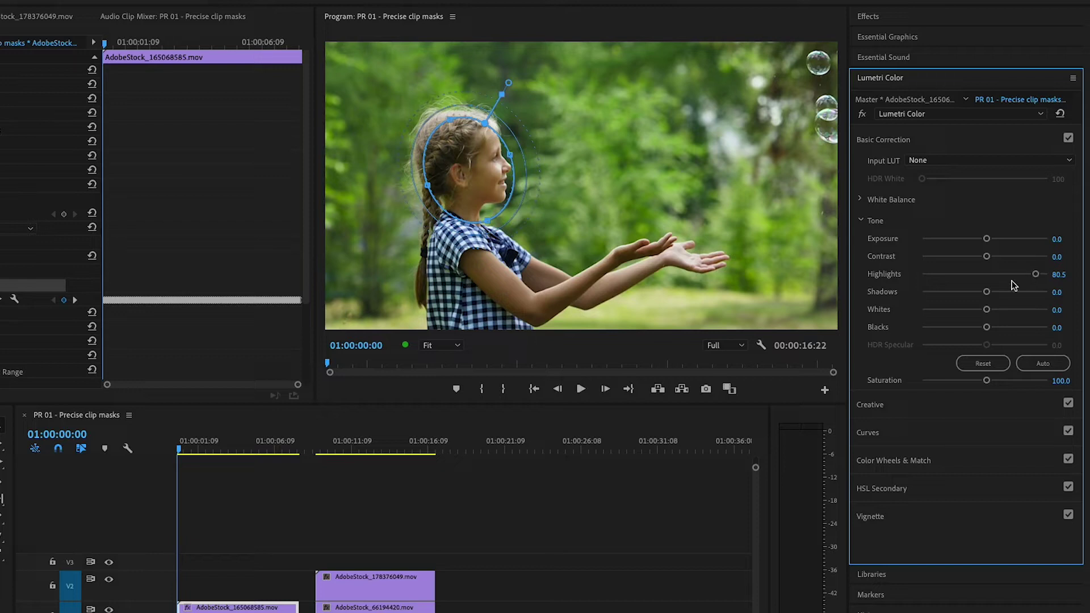
pyautogui.click(875, 406)
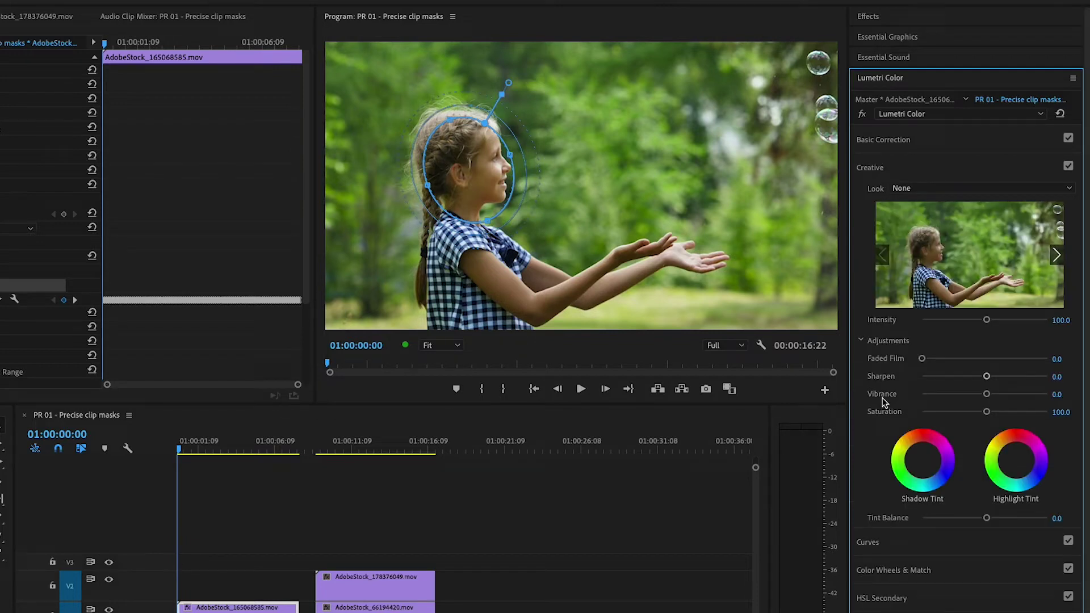
pyautogui.moveTo(988, 396); pyautogui.dragTo(1036, 396)
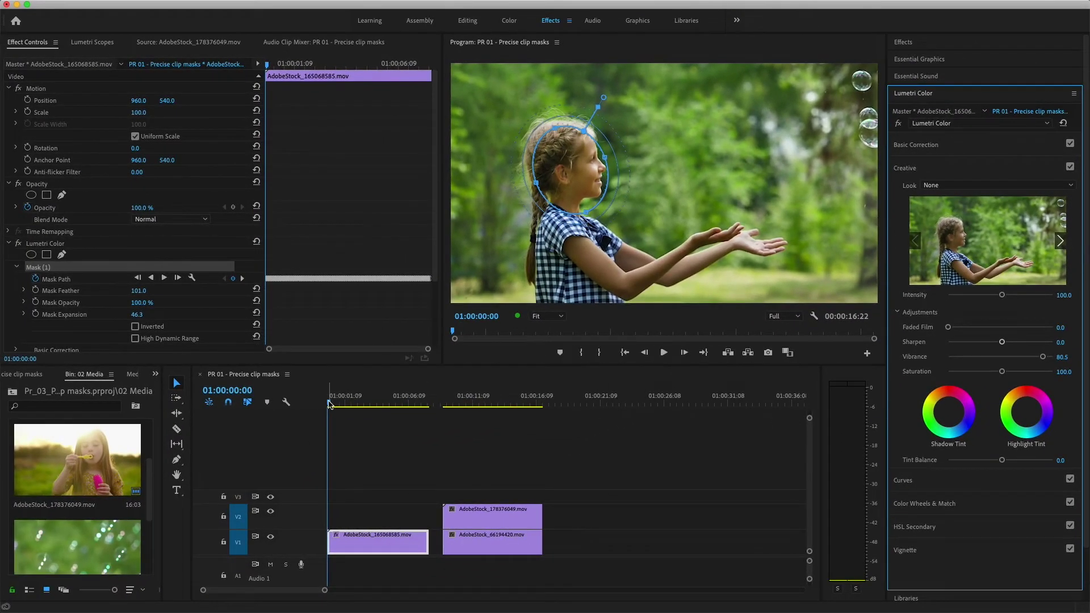
# Step: Play the graded clip, toggling the Lumetri effect to compare before and after
pyautogui.click(330, 404)
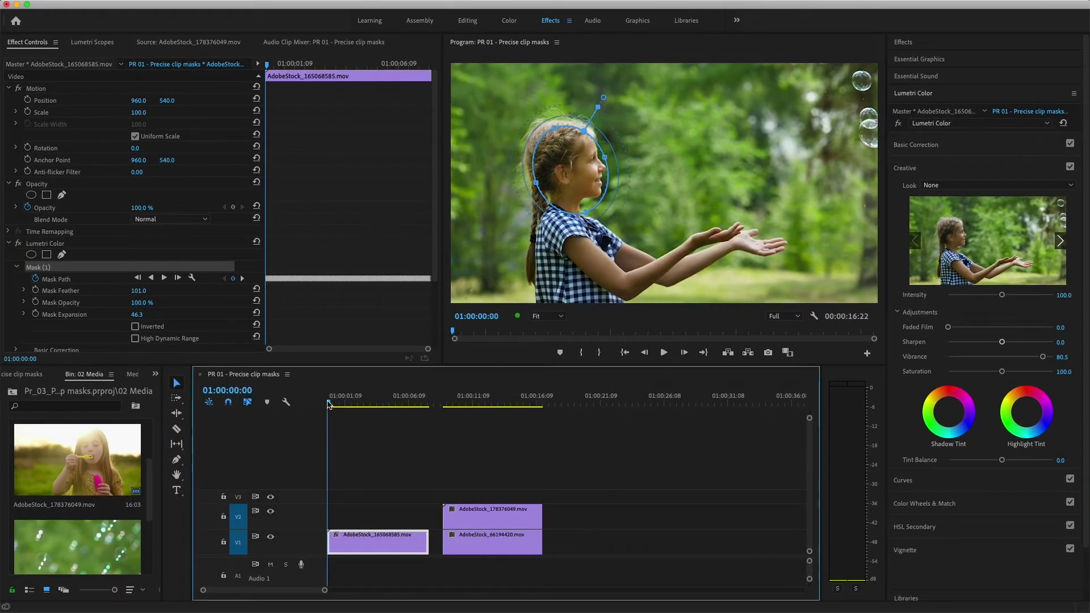
pyautogui.press('space')
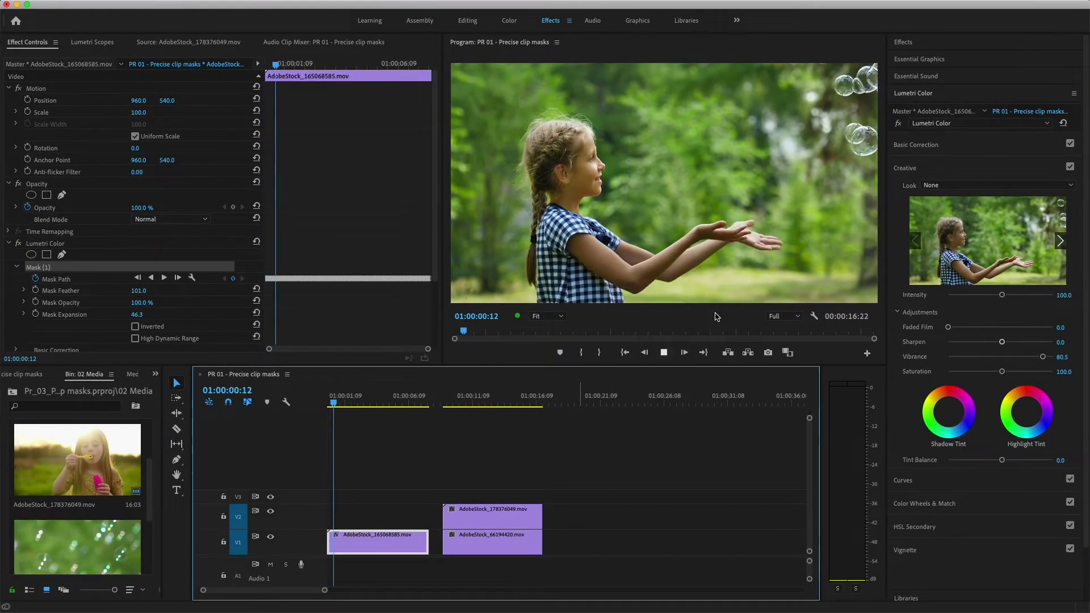
pyautogui.click(897, 124)
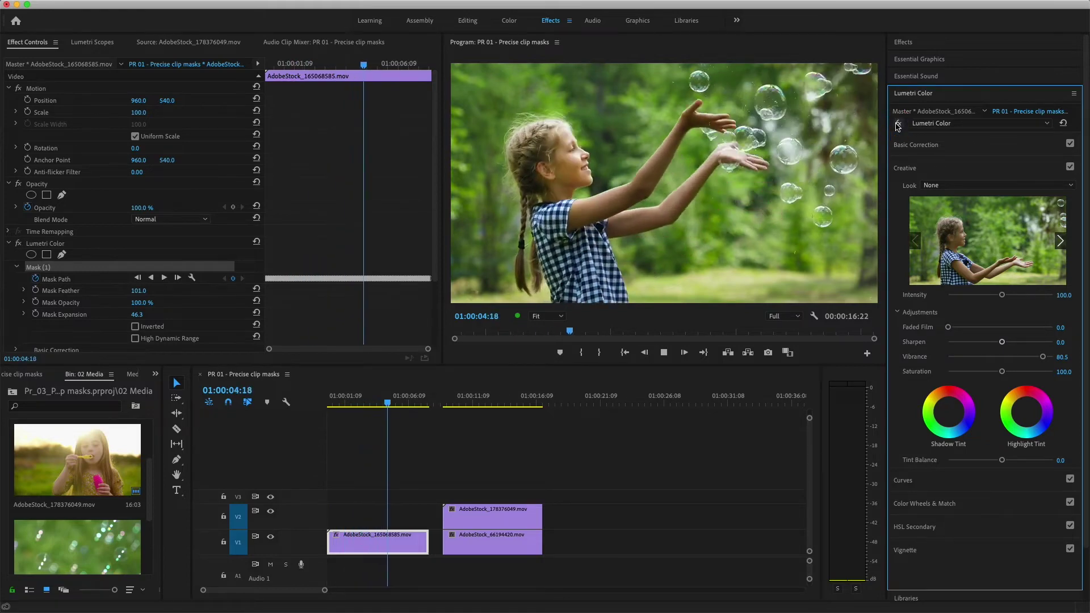
pyautogui.press('space')
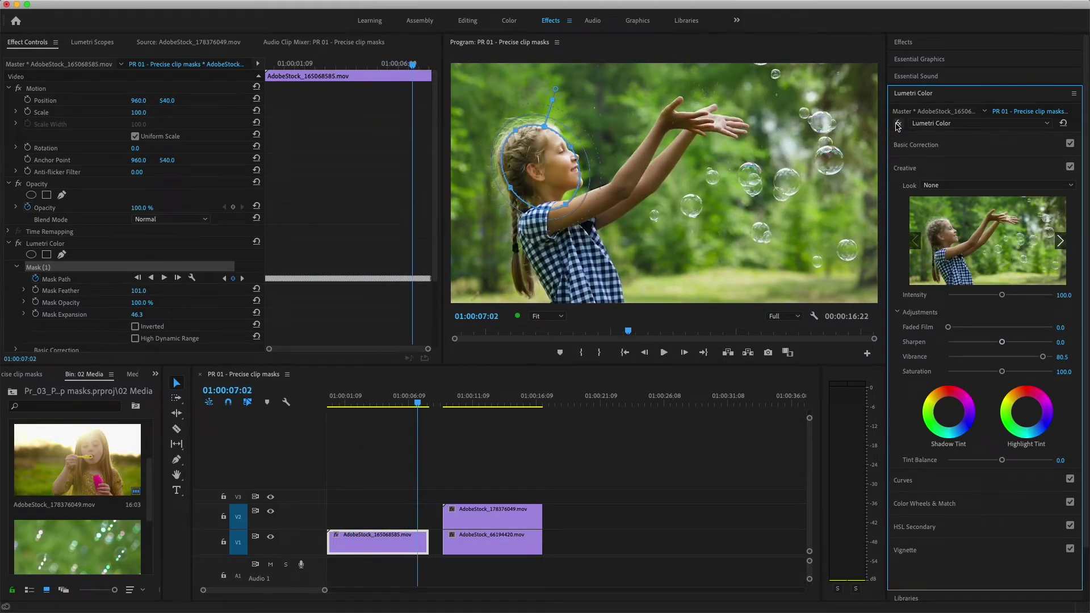
pyautogui.press('Home')
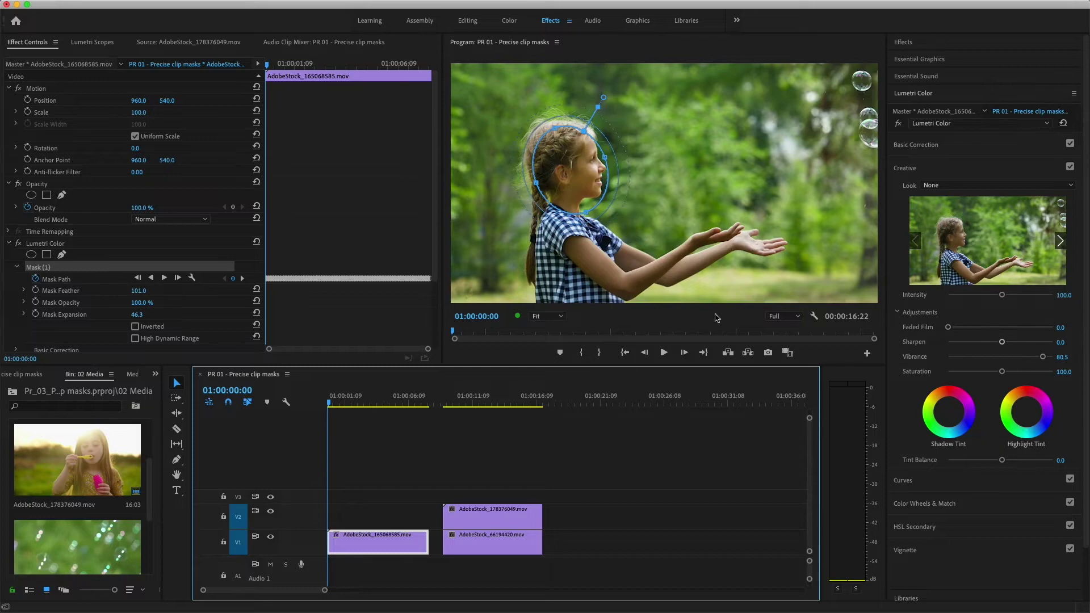
# Step: Lower the head mask's Highlights to 51.4 and play the adjusted grade again
pyautogui.click(907, 169)
pyautogui.click(916, 146)
pyautogui.moveTo(1002, 256); pyautogui.dragTo(1017, 278)
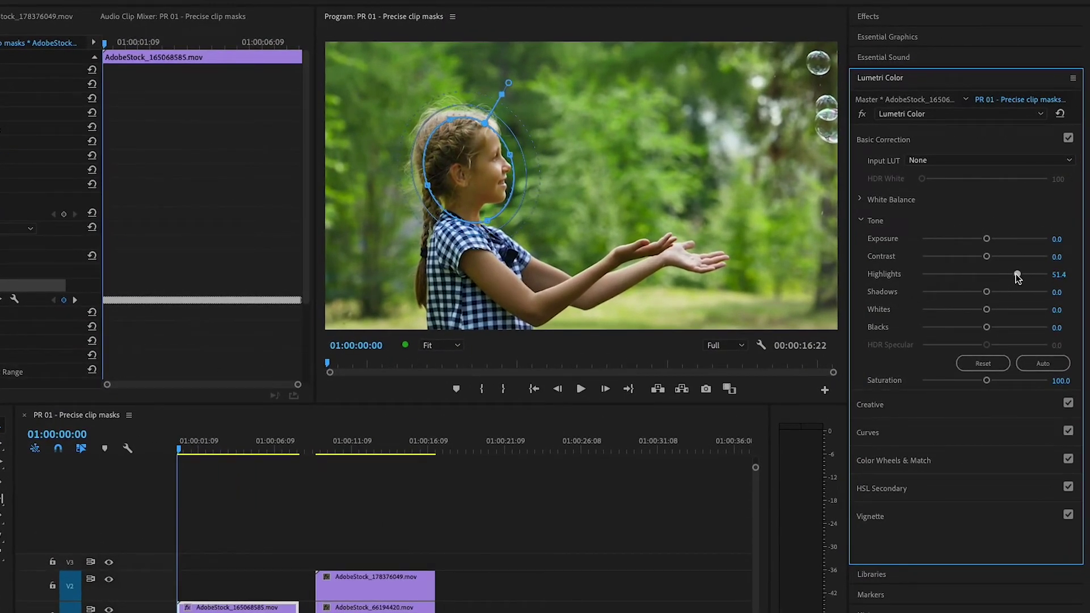
pyautogui.click(178, 449)
pyautogui.press('space')
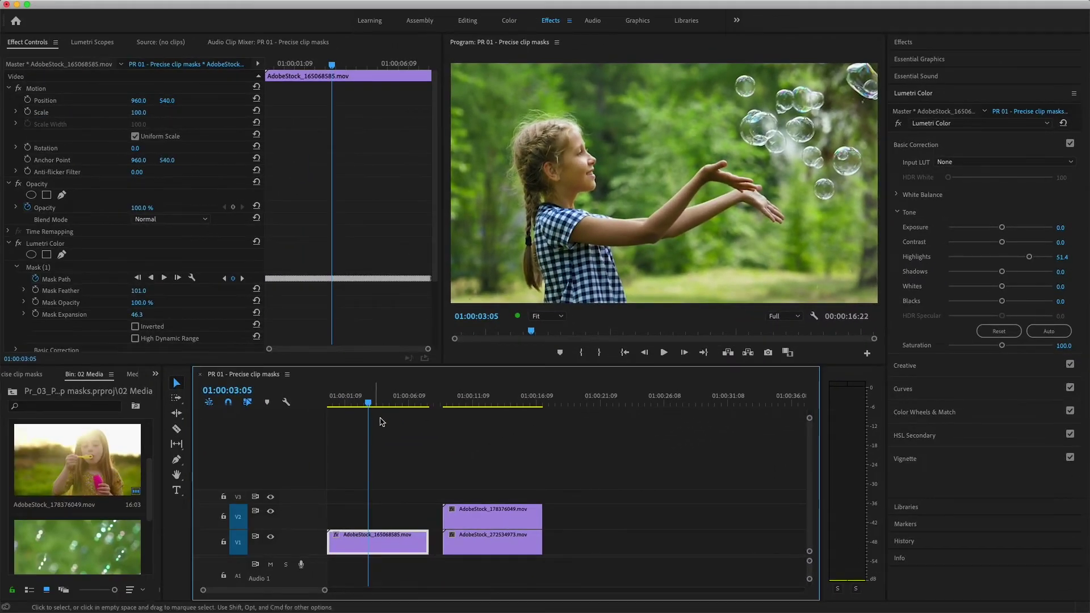
pyautogui.click(488, 515)
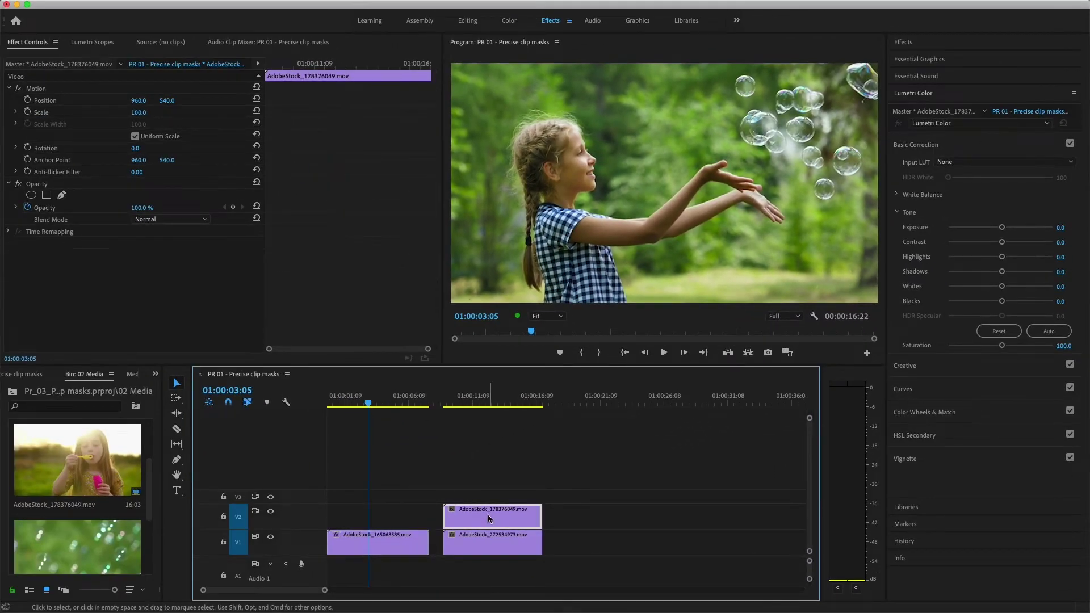
# Step: Give the V2 bubble clip a tall oval opacity mask with Feather 149.4 and Expansion 50.9
pyautogui.click(490, 396)
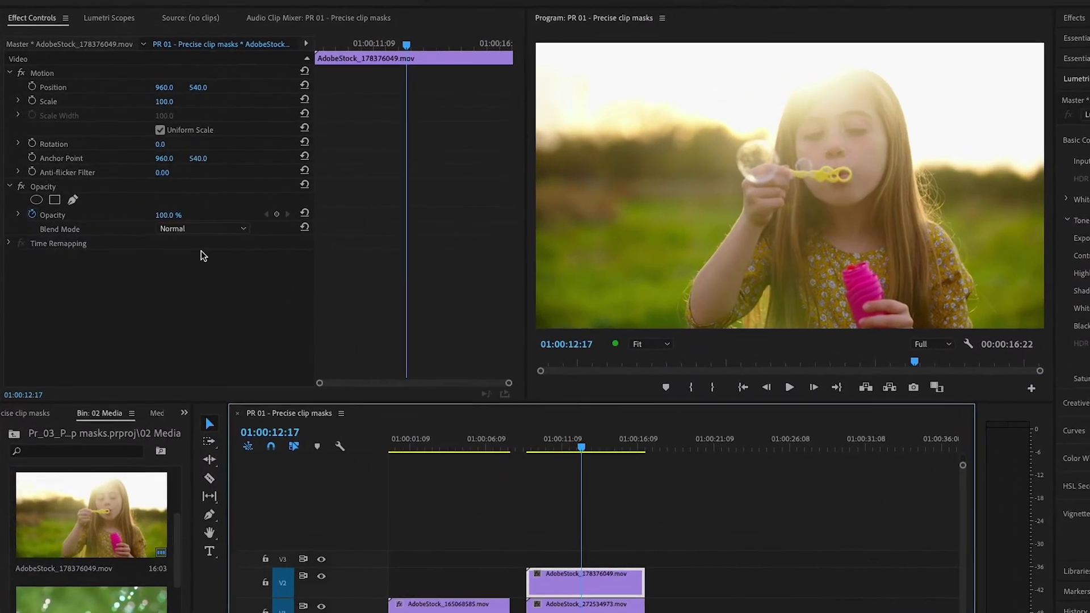
pyautogui.click(38, 200)
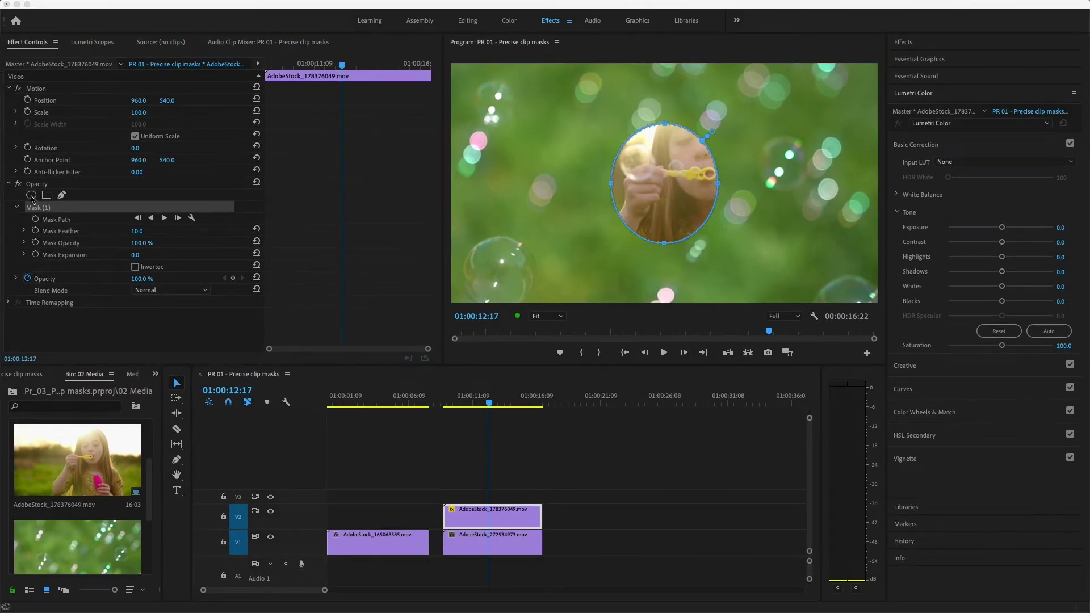
pyautogui.click(80, 213)
pyautogui.moveTo(664, 243); pyautogui.dragTo(665, 291)
pyautogui.moveTo(665, 124); pyautogui.dragTo(673, 73)
pyautogui.moveTo(679, 200); pyautogui.dragTo(630, 185)
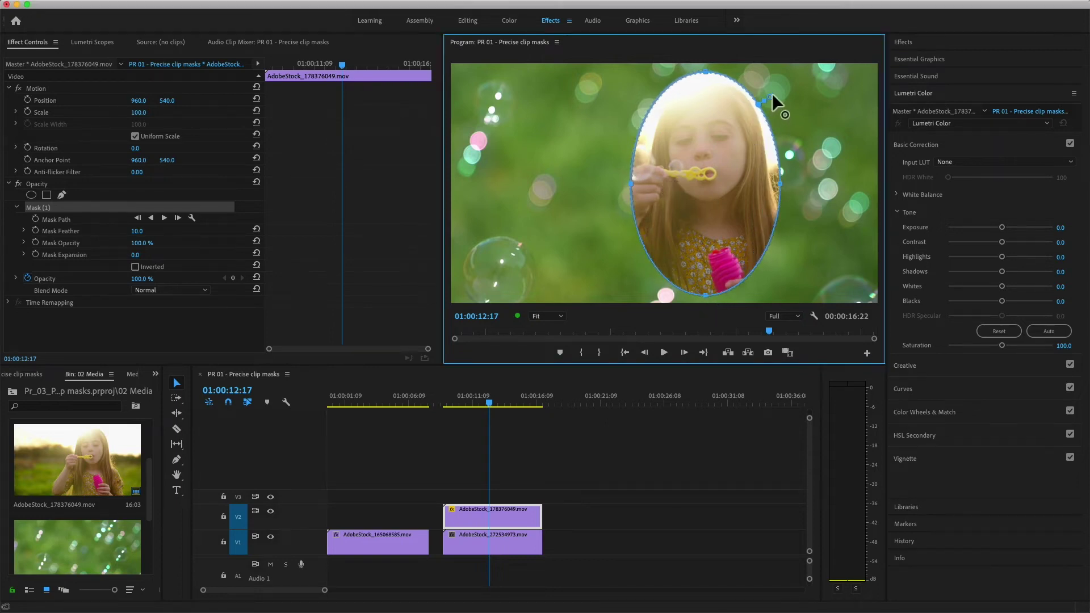
pyautogui.moveTo(772, 96); pyautogui.dragTo(789, 82)
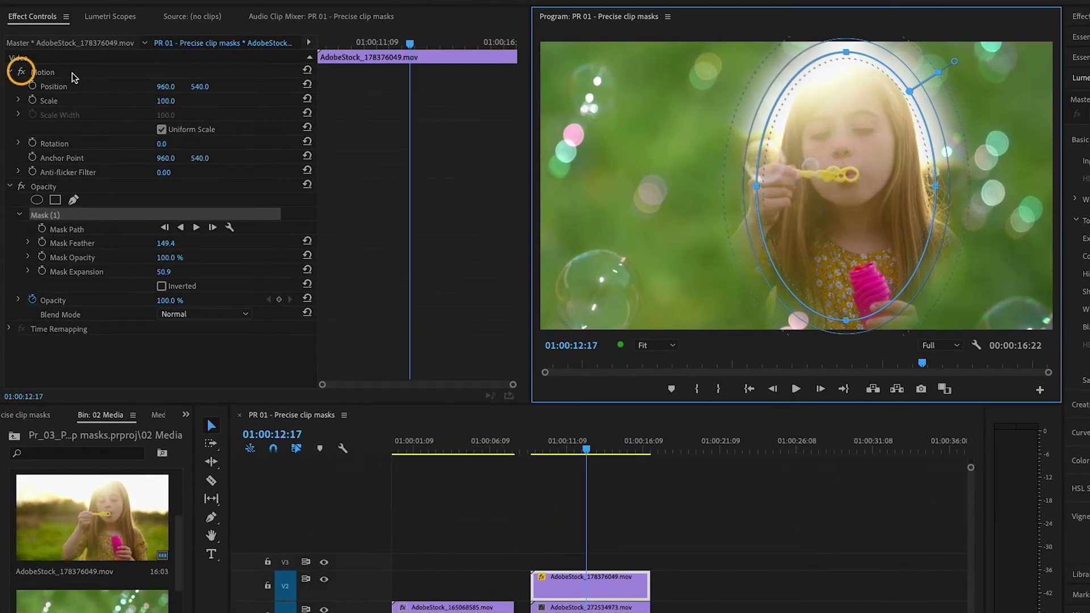
# Step: Move the bubble clip right to Position 1077.4, 540.0 and preview from its start
pyautogui.click(65, 73)
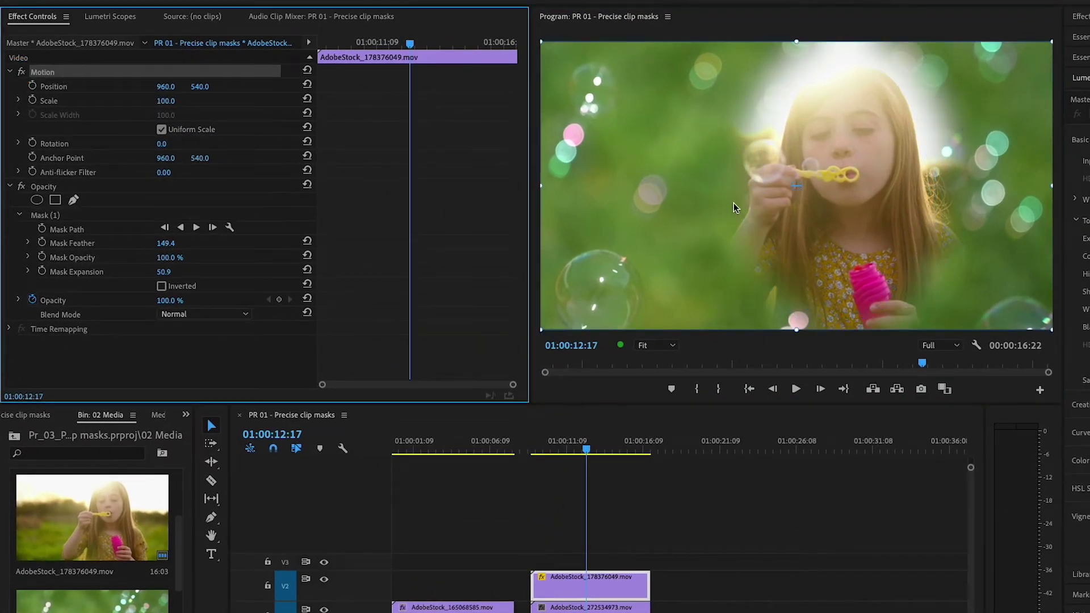
pyautogui.moveTo(735, 207); pyautogui.dragTo(766, 214)
pyautogui.click(534, 449)
pyautogui.press('space')
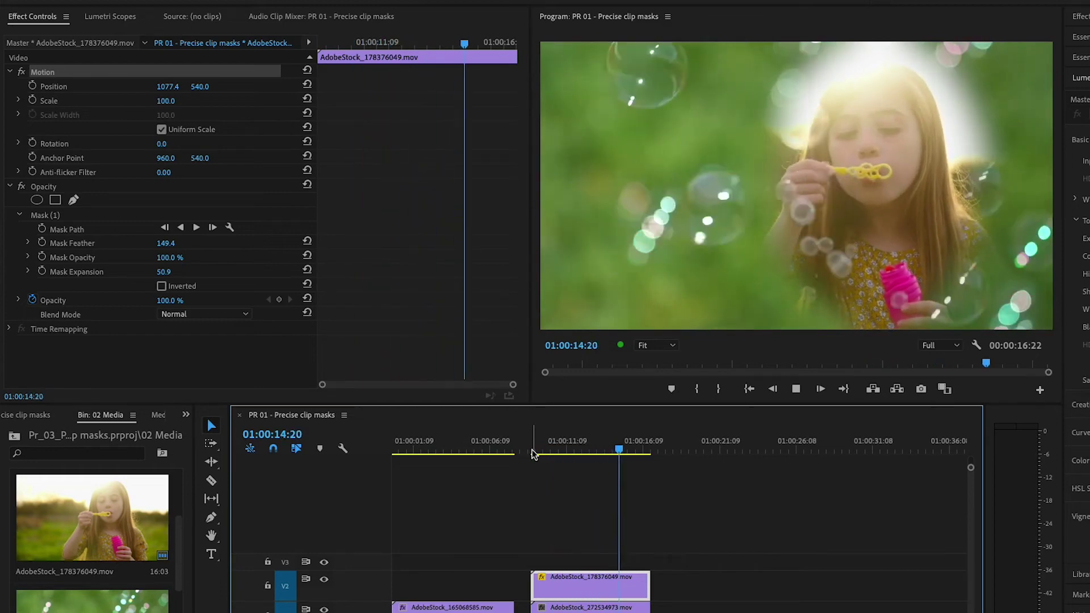
pyautogui.click(532, 451)
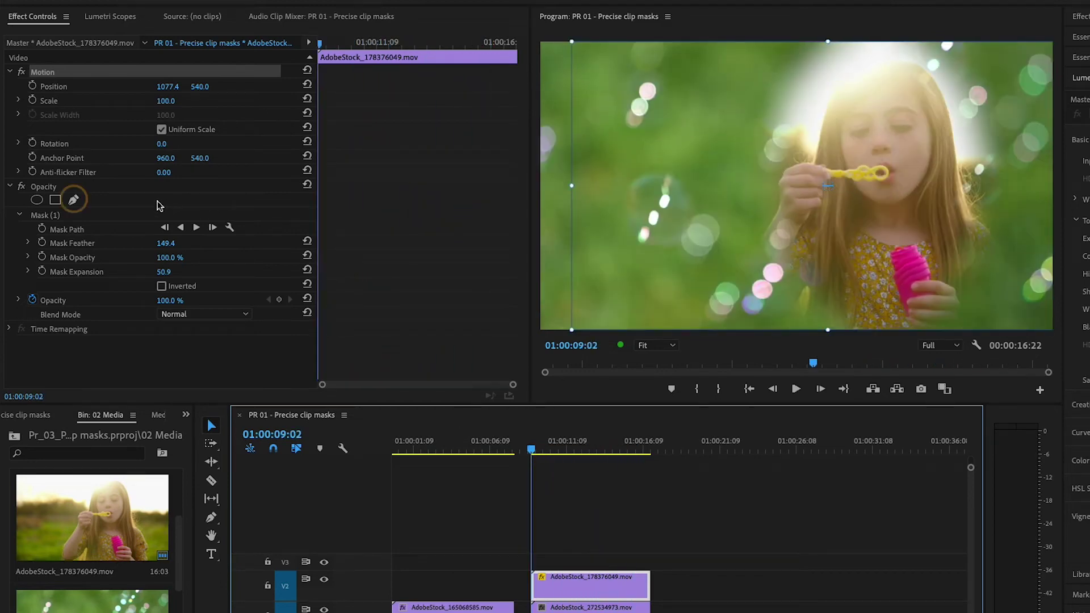
# Step: Start a Pen mask at 25% zoom, placing points along the left arm and below the frame
pyautogui.click(72, 200)
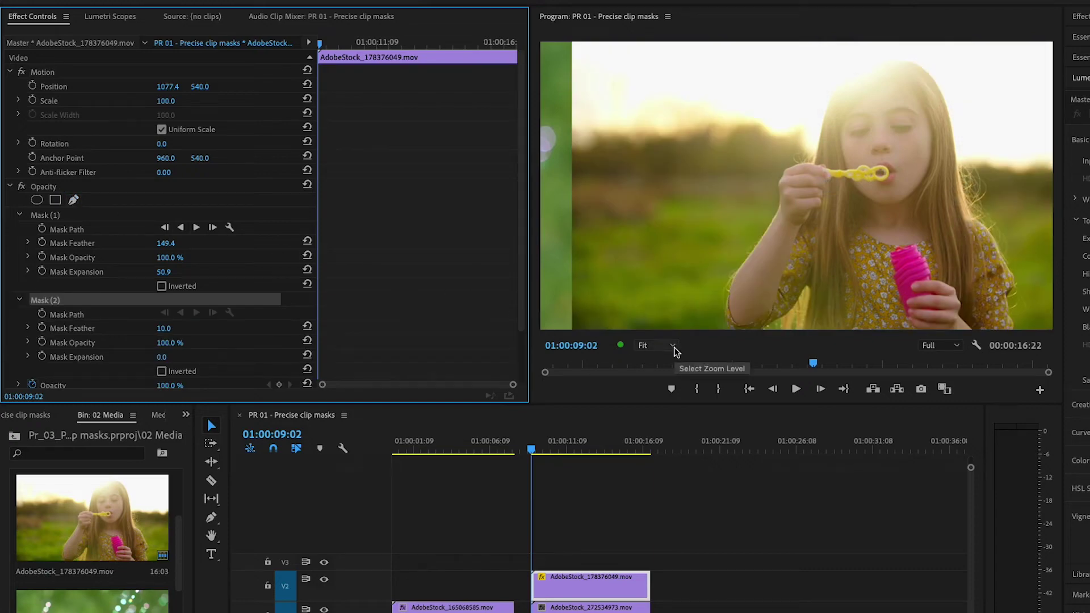
pyautogui.click(673, 346)
pyautogui.click(653, 390)
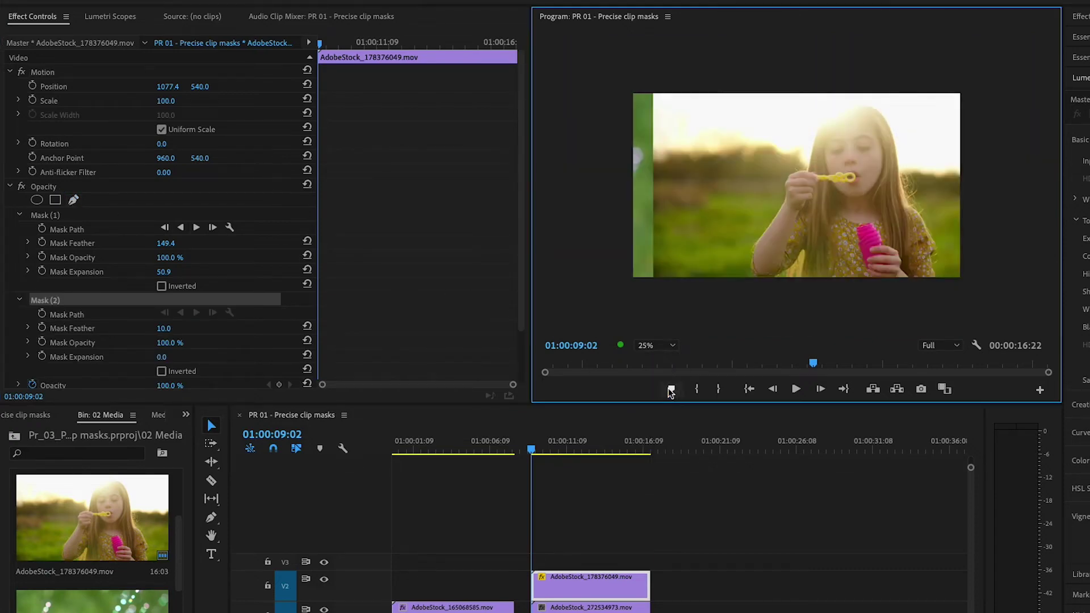
pyautogui.click(755, 239)
pyautogui.click(764, 277)
pyautogui.click(933, 277)
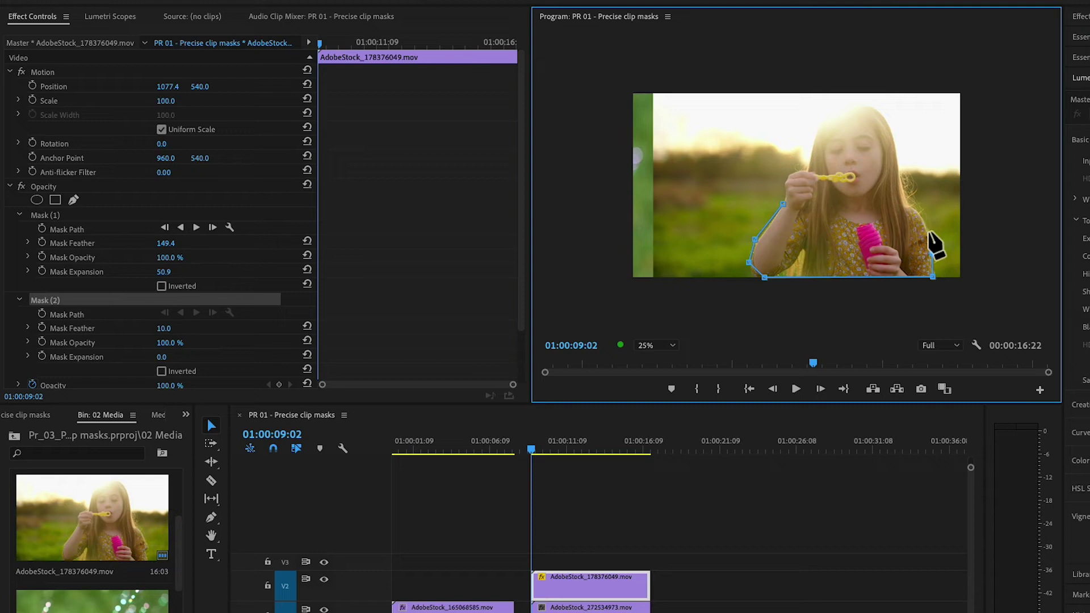
pyautogui.click(916, 210)
# Step: Continue the outline around her right shoulder, chest and wand hand, then close the path
pyautogui.click(670, 346)
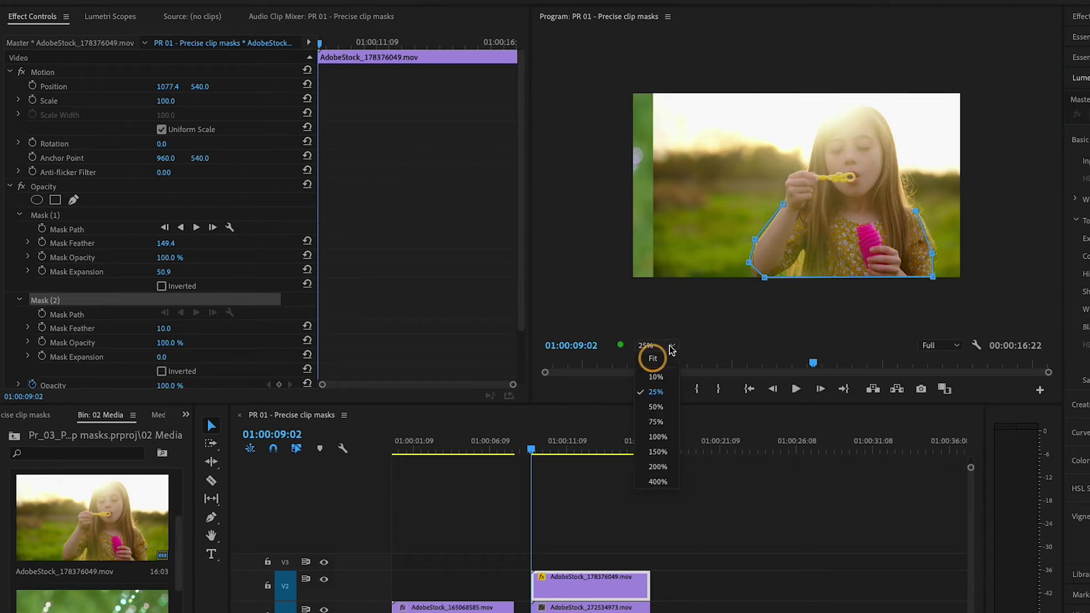
pyautogui.click(665, 360)
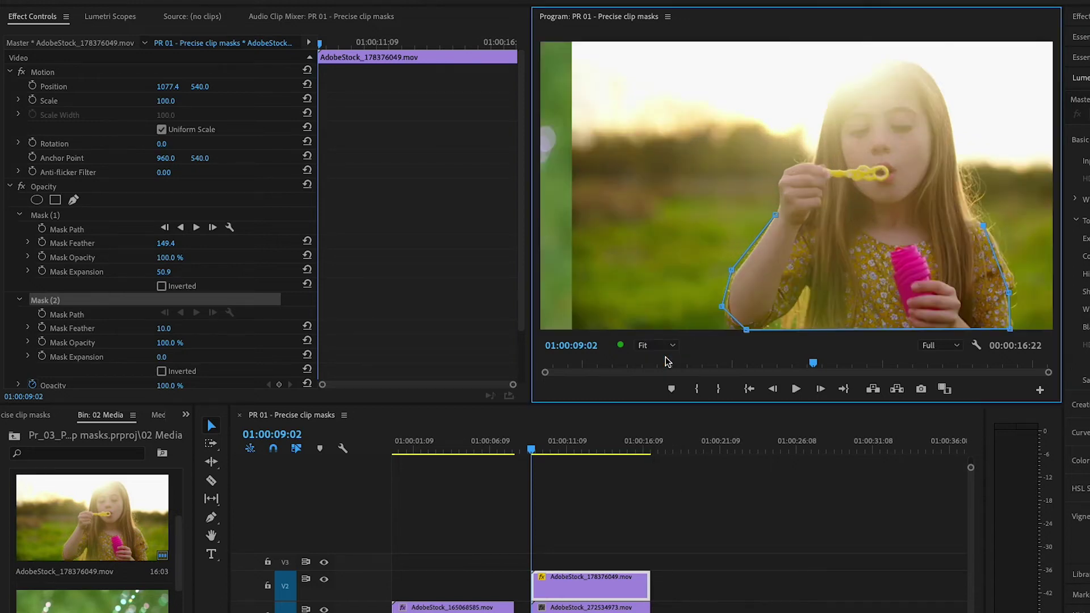
pyautogui.click(964, 209)
pyautogui.click(895, 237)
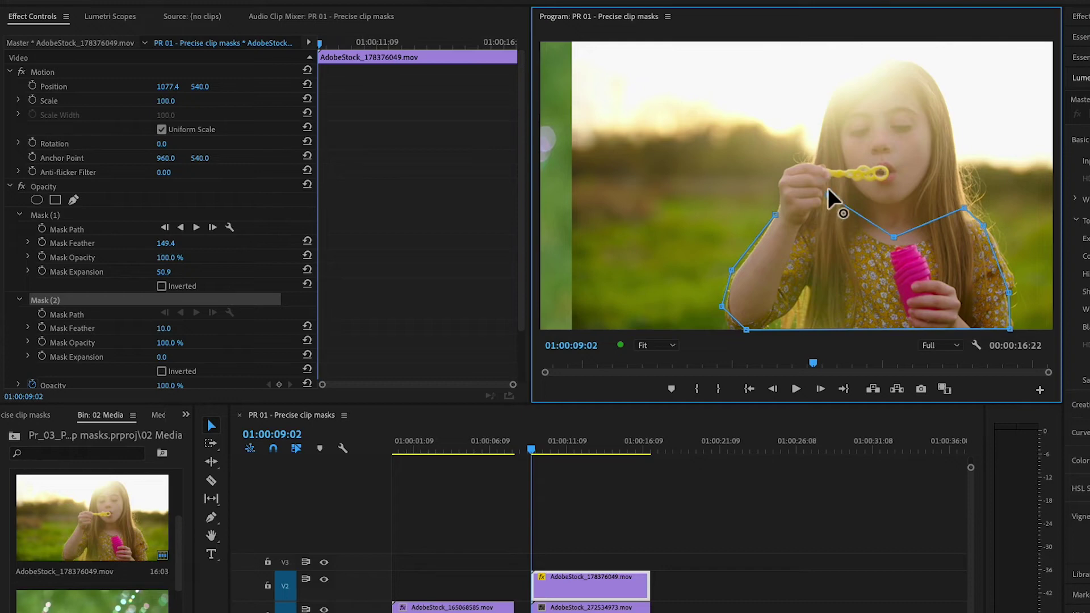
pyautogui.click(829, 195)
pyautogui.click(823, 166)
pyautogui.click(799, 163)
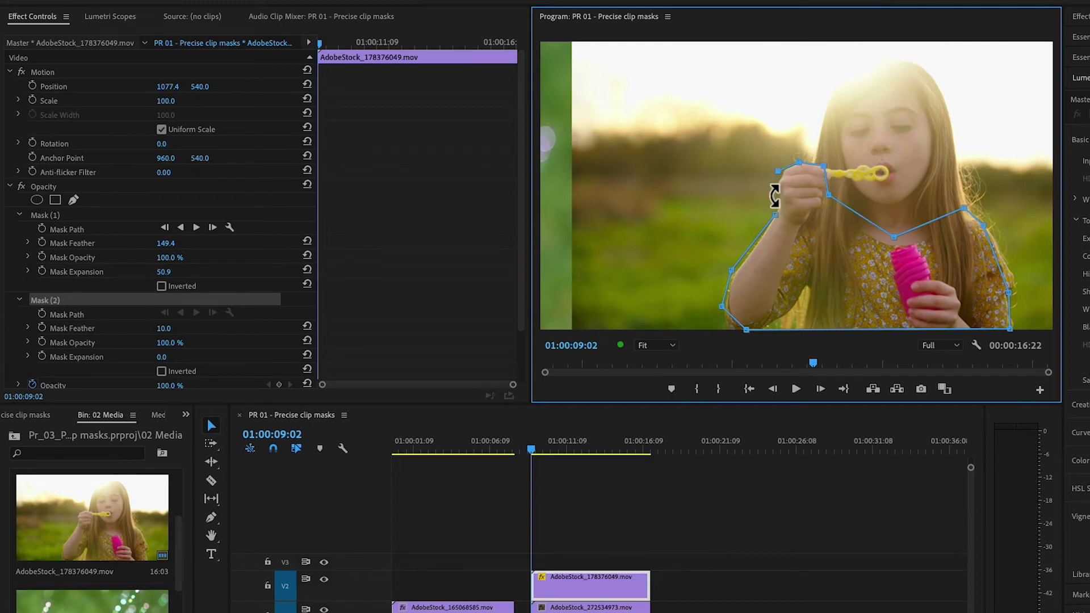
pyautogui.click(775, 215)
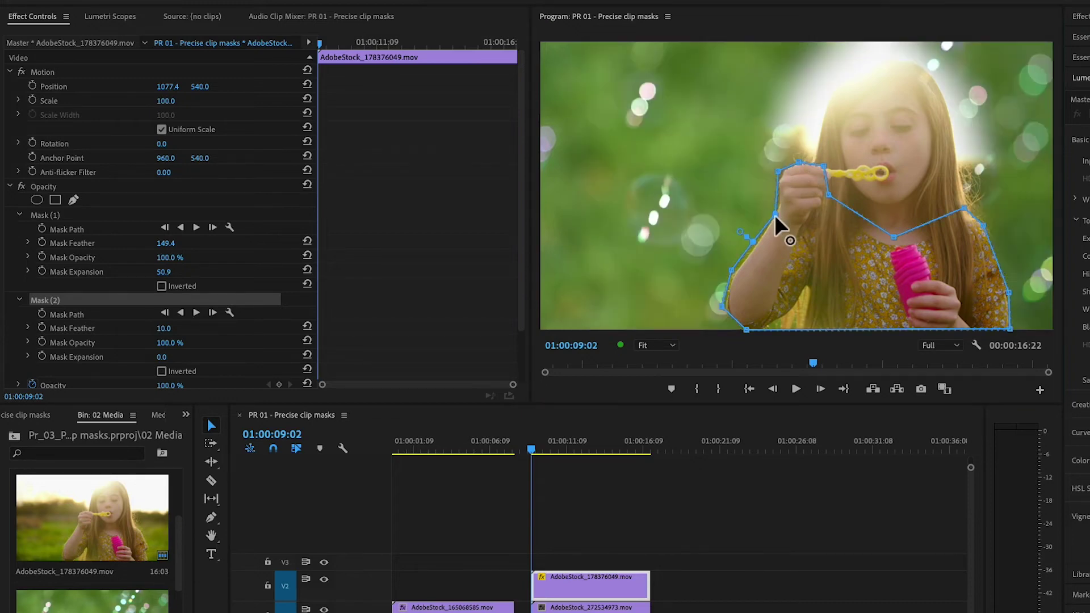
# Step: Replace the chest point with a smooth curve dipping between her hands
pyautogui.keyDown('ctrl'); pyautogui.click(895, 238); pyautogui.keyUp('ctrl')
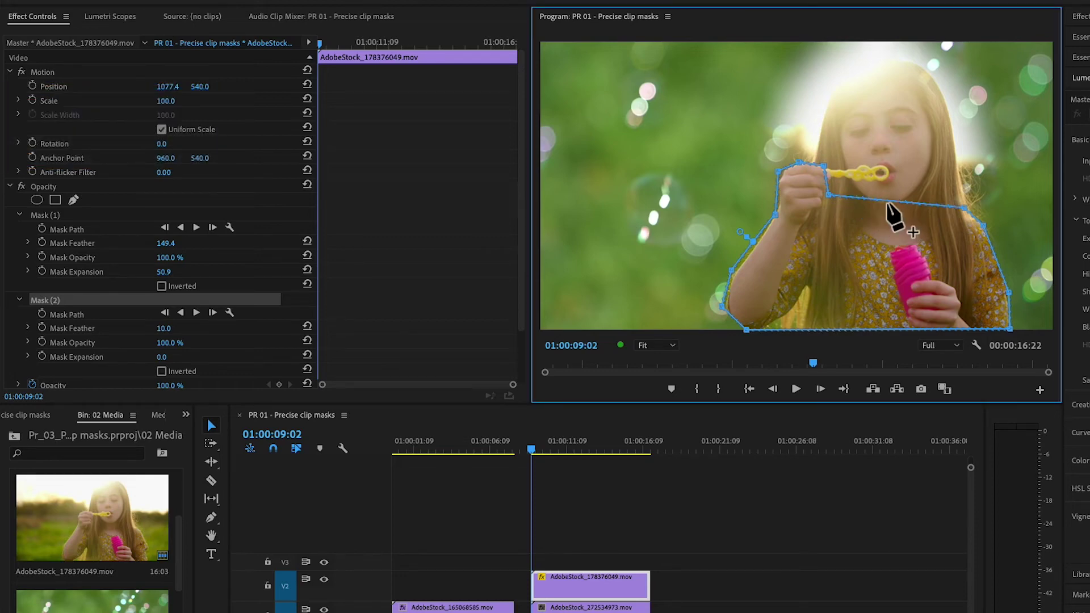
pyautogui.moveTo(889, 201); pyautogui.dragTo(889, 239)
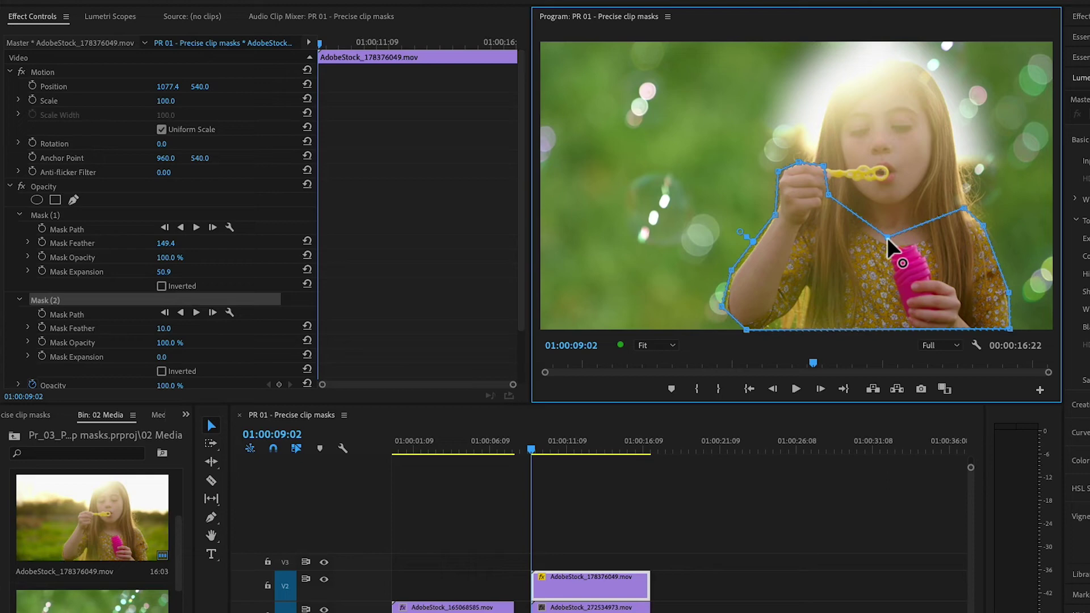
pyautogui.keyDown('alt'); pyautogui.click(888, 239); pyautogui.keyUp('alt')
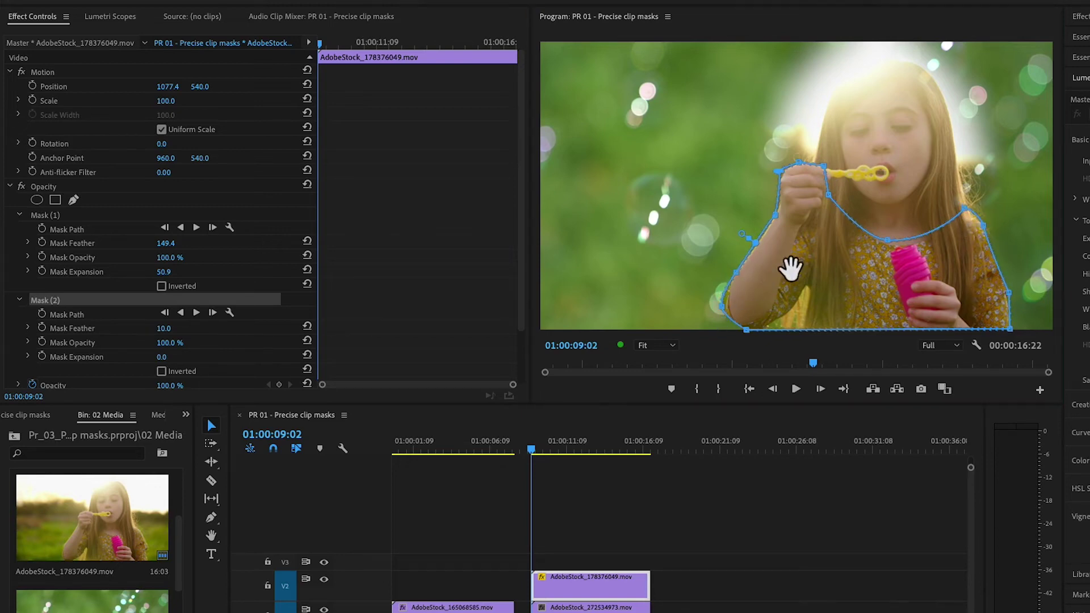
# Step: Soften Mask (2) to Feather 33.9 and Expansion 20.9, then deselect the clip and play the composite
pyautogui.click(72, 218)
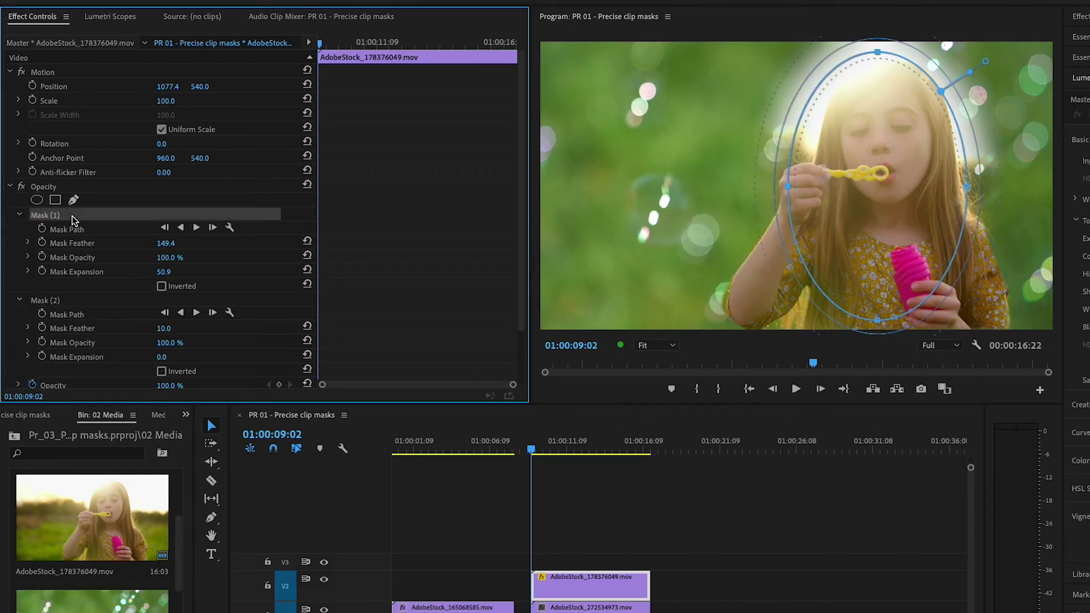
pyautogui.click(65, 302)
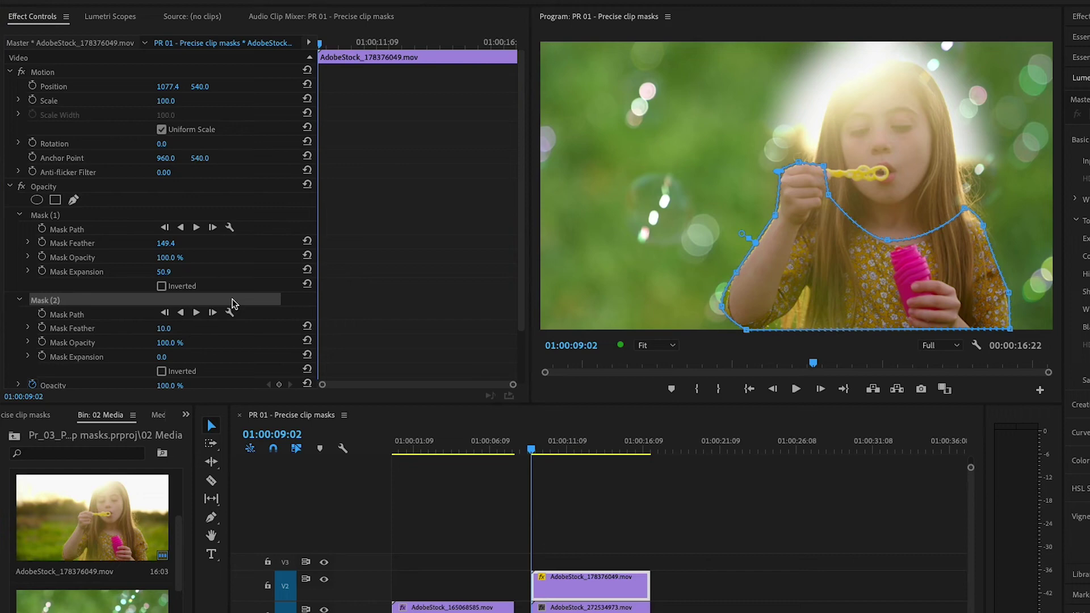
pyautogui.click(741, 240)
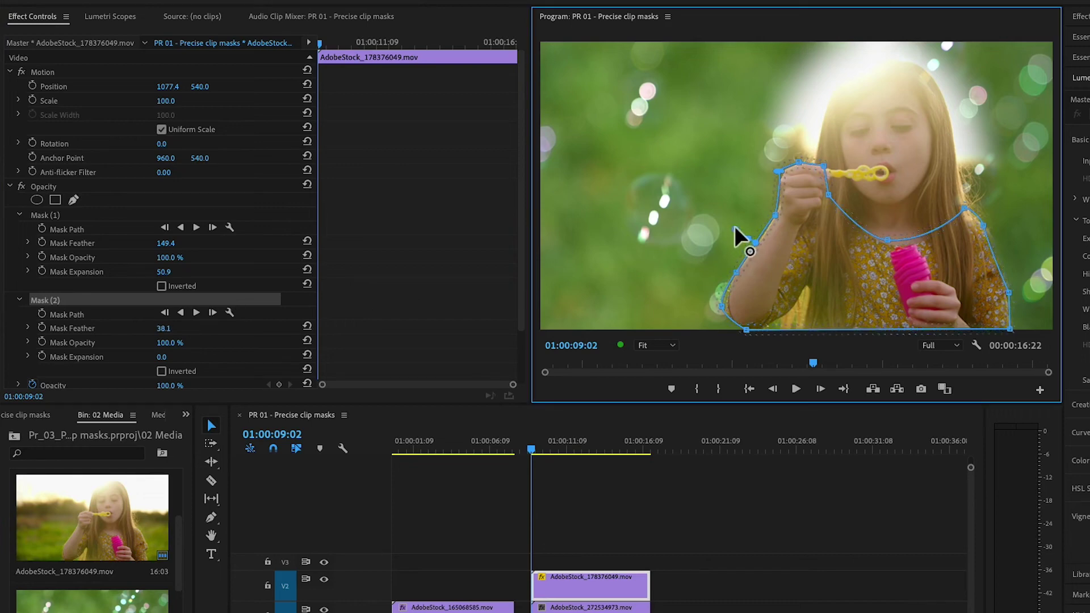
pyautogui.moveTo(736, 235)
pyautogui.mouseDown()
pyautogui.moveTo(728, 234)
pyautogui.moveTo(734, 244)
pyautogui.moveTo(729, 230)
pyautogui.mouseUp()
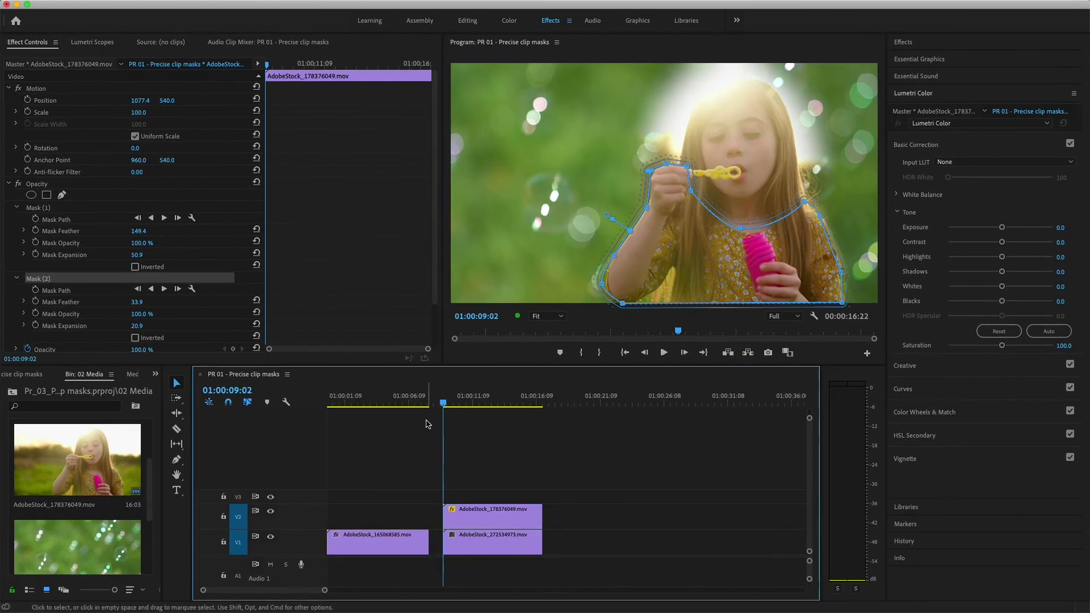
pyautogui.click(427, 424)
pyautogui.press('space')
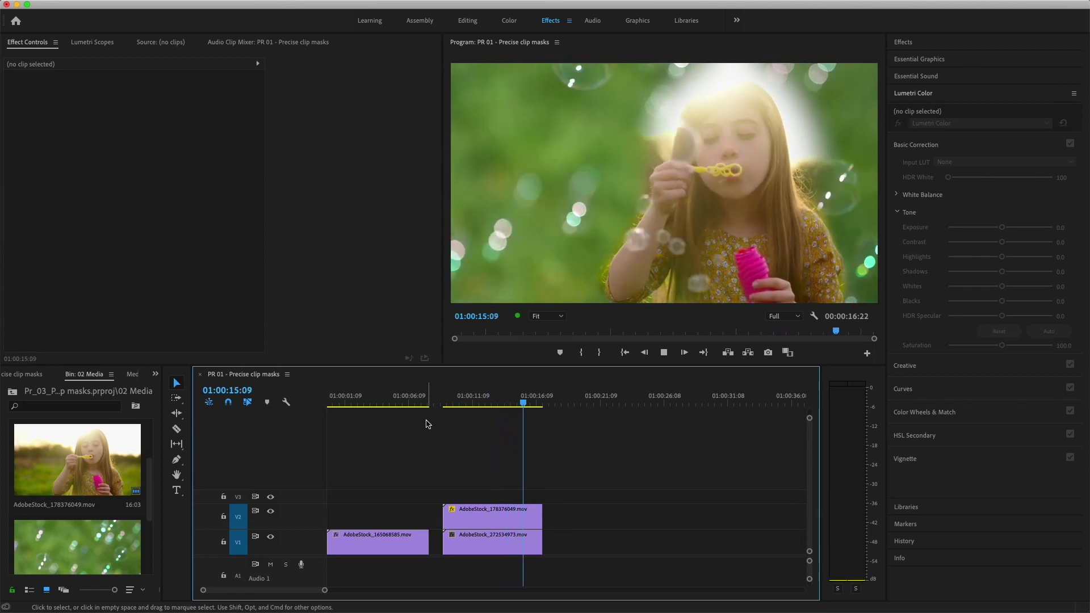
# Step: Stop playback, select the bubble clip on V2 and return the playhead to its start
pyautogui.press('space')
pyautogui.press('d')
pyautogui.click(444, 405)
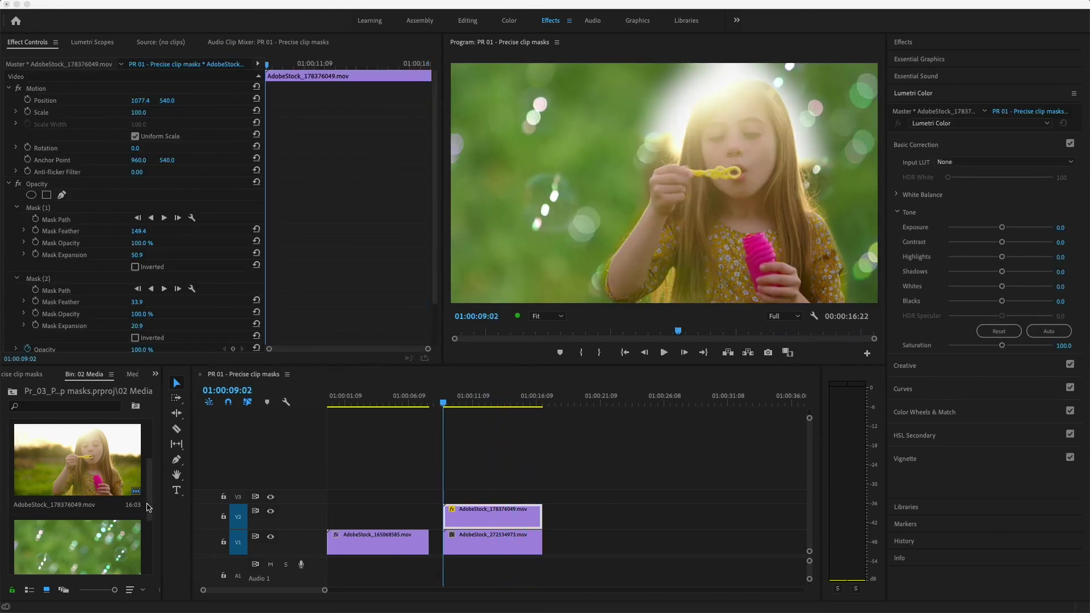
# Step: Replace the V1 background with AdobeStock_66194420 from the bin
pyautogui.moveTo(148, 507); pyautogui.dragTo(137, 563)
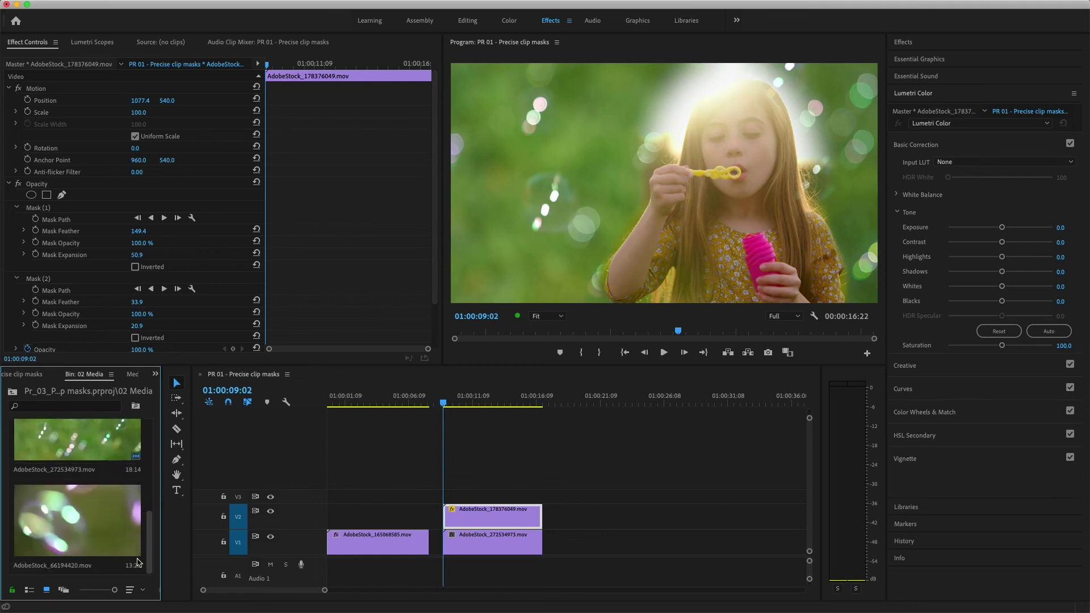
pyautogui.click(99, 545)
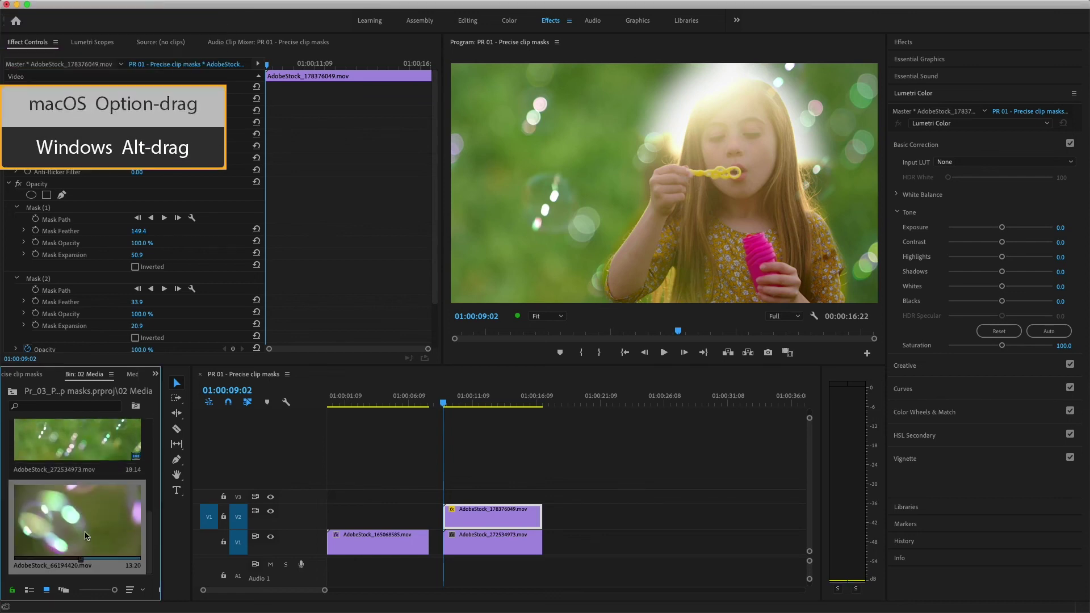
pyautogui.moveTo(79, 532); pyautogui.dragTo(504, 546)
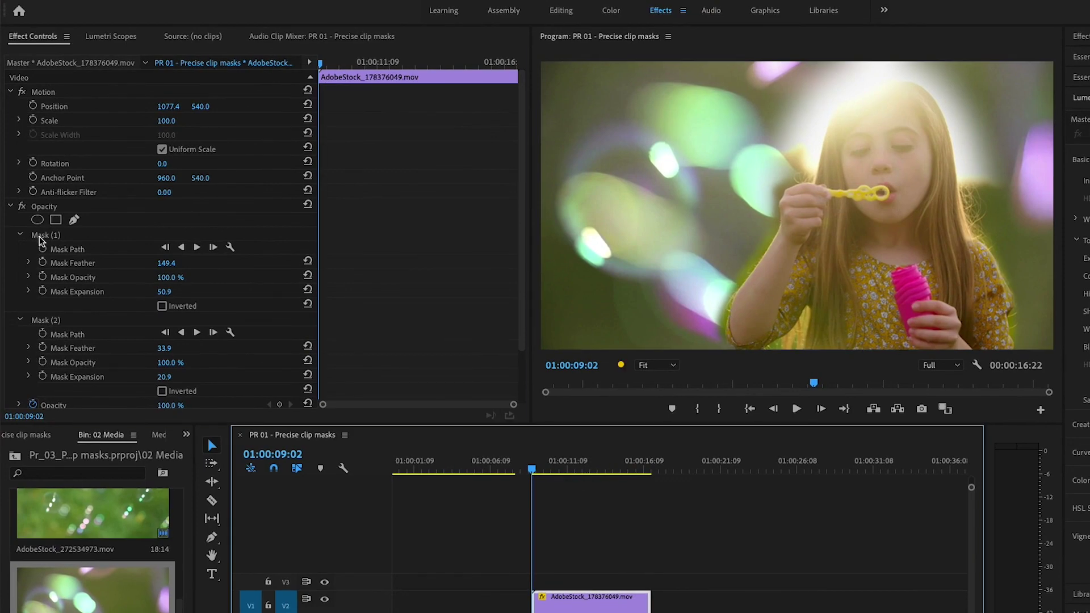
# Step: Expand Mask (1) to 102.1 with Feather 216.9, and raise Mask (2) feather to 96.7
pyautogui.click(41, 235)
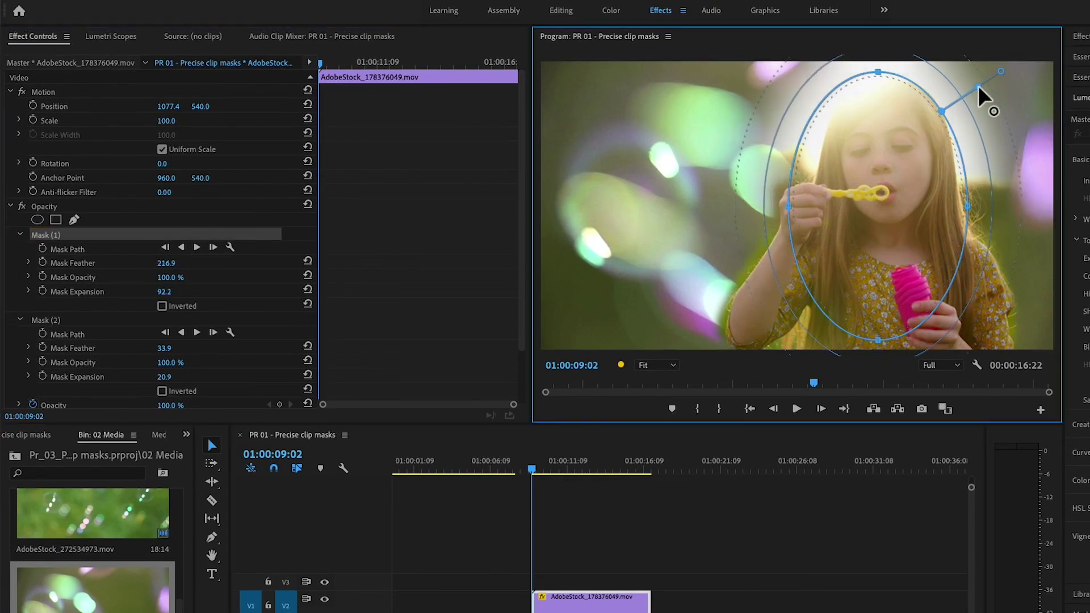
pyautogui.moveTo(985, 96); pyautogui.dragTo(847, 134)
pyautogui.click(45, 320)
pyautogui.moveTo(699, 230); pyautogui.dragTo(730, 246)
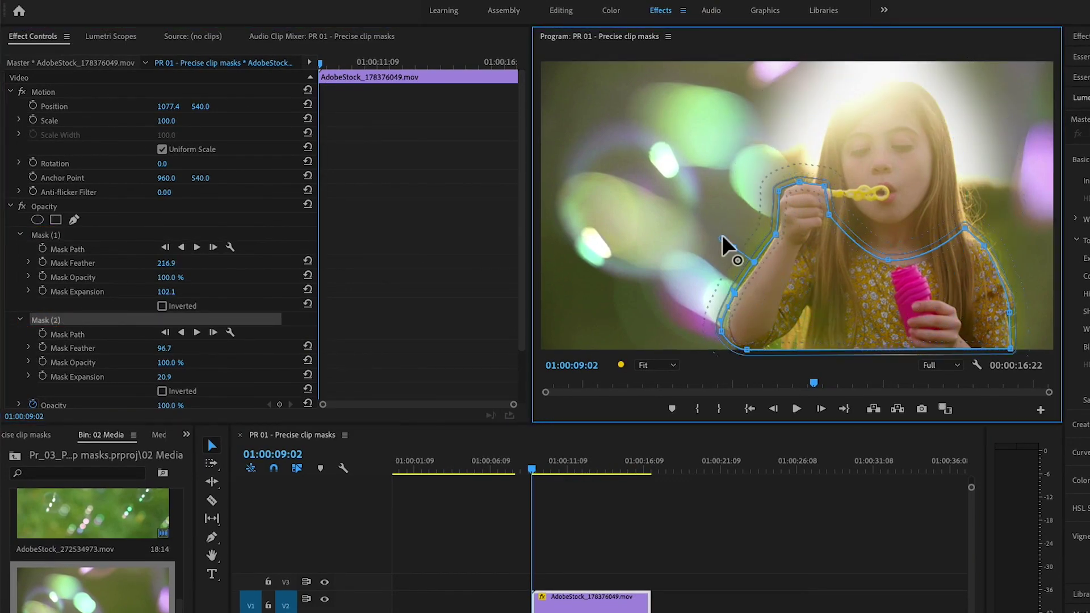